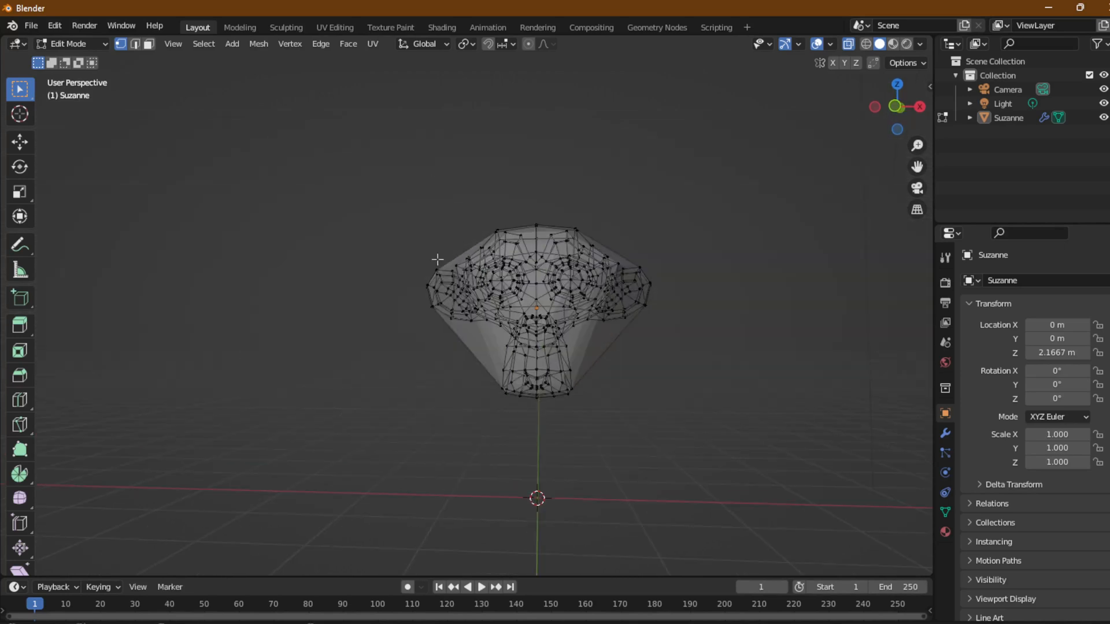
Inspect Suzanne's edit mesh against its convex hull with X-ray on and off, and return to Object Mode
middle_drag(424, 250, 630, 275)
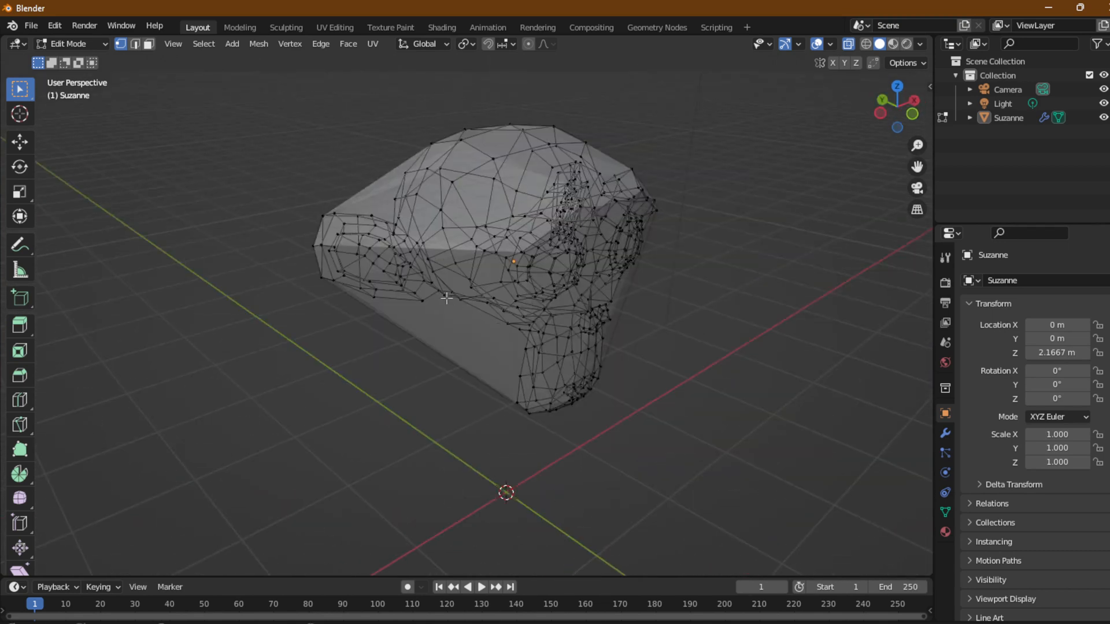
middle_drag(584, 263, 659, 196)
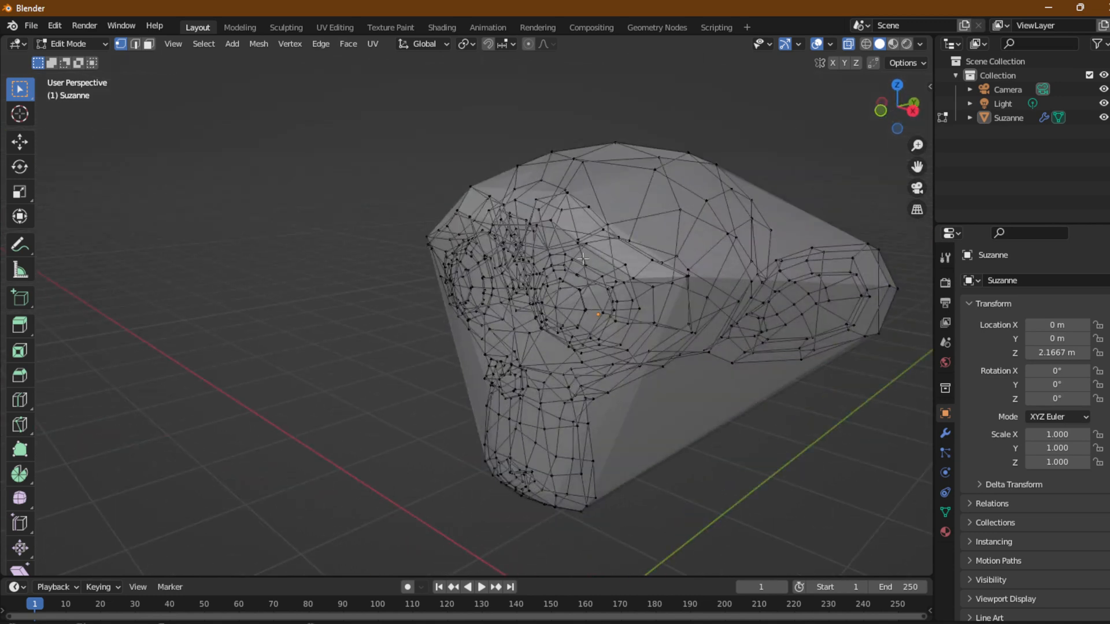
scroll(595, 314, down, 2)
scroll(595, 314, down, 2)
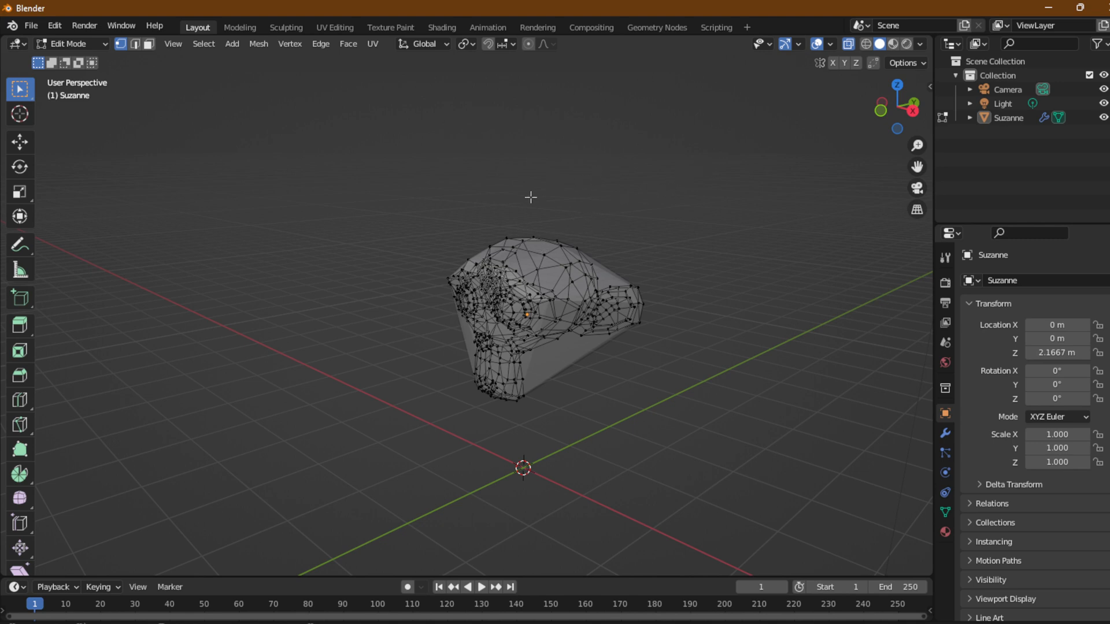
key(alt+z)
key(alt+z)
key(alt+z)
key(alt+z)
key(Tab)
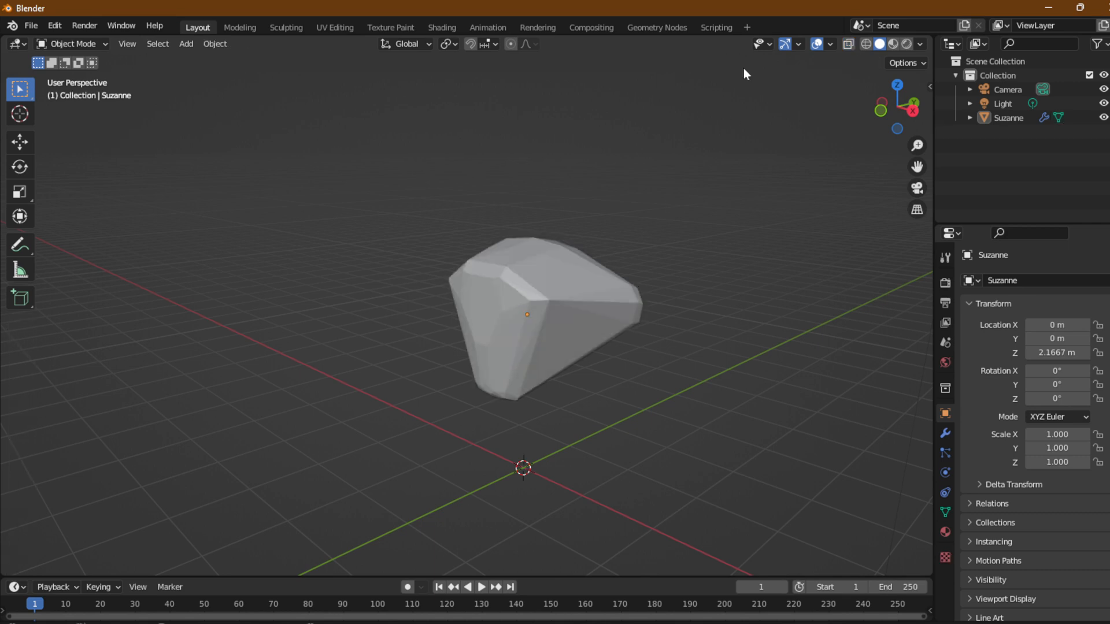
Examine the existing Convex Hull node setup on Suzanne in the Geometry Nodes workspace
click(663, 27)
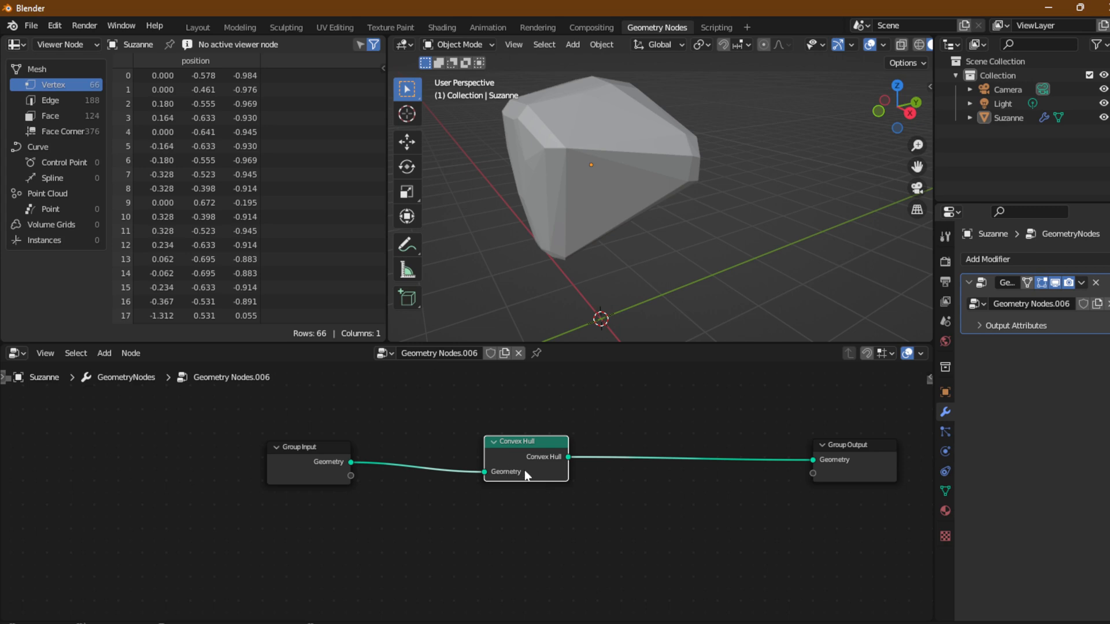
scroll(525, 470, up, 1)
scroll(464, 137, down, 3)
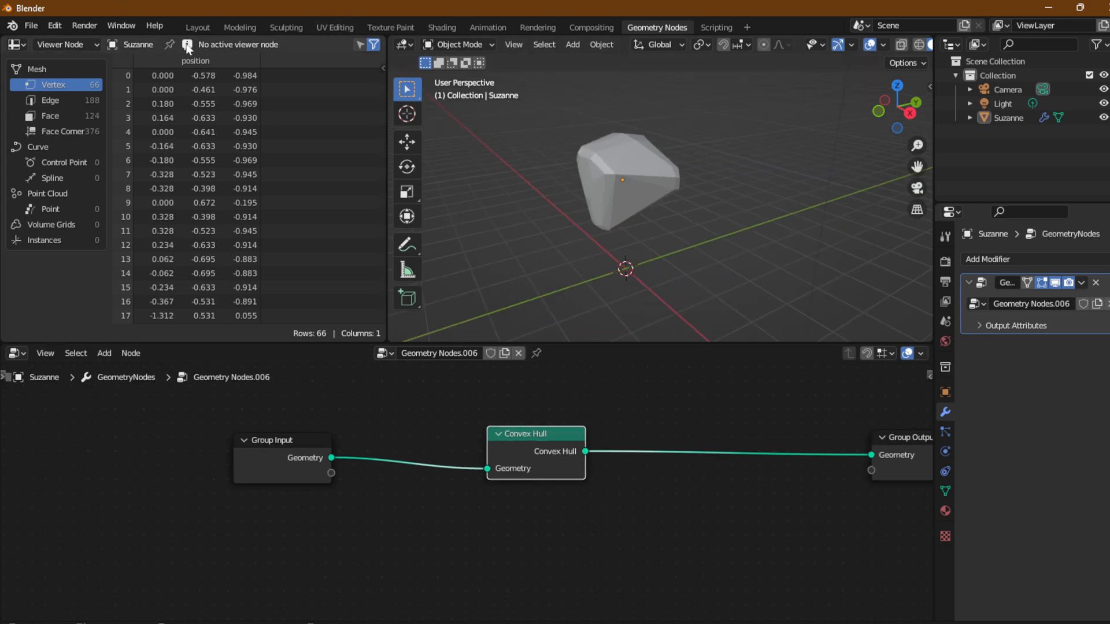
Clear the scene in the Layout workspace by deleting Suzanne, the camera and the light
click(197, 27)
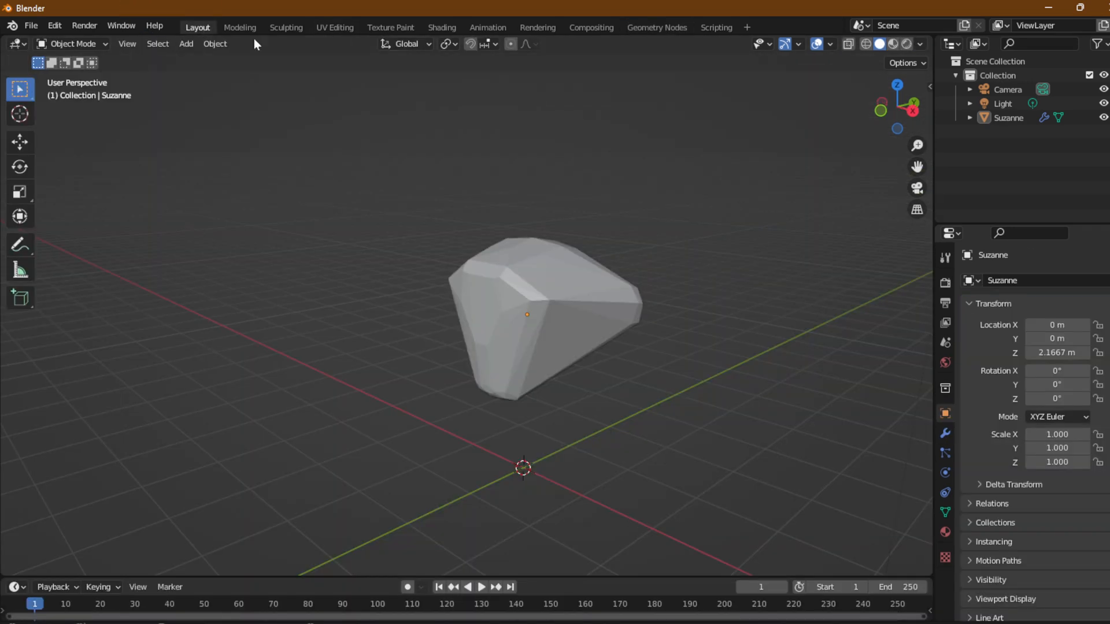
click(531, 292)
key(Delete)
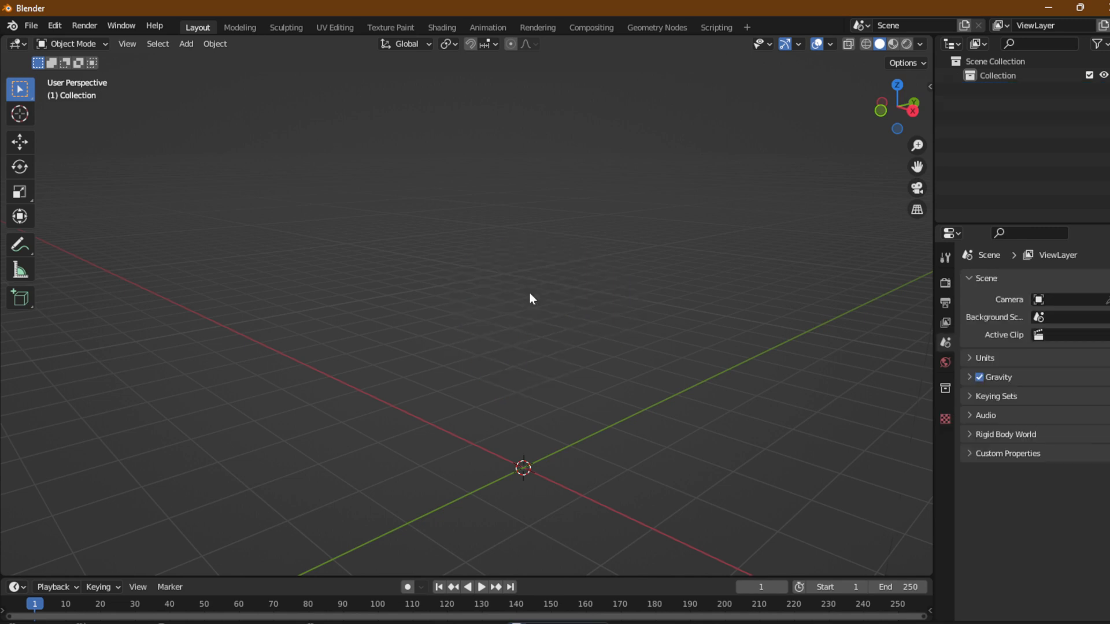
Add a Monkey mesh at the world origin of the empty scene
scroll(524, 339, down, 3)
key(shift+a)
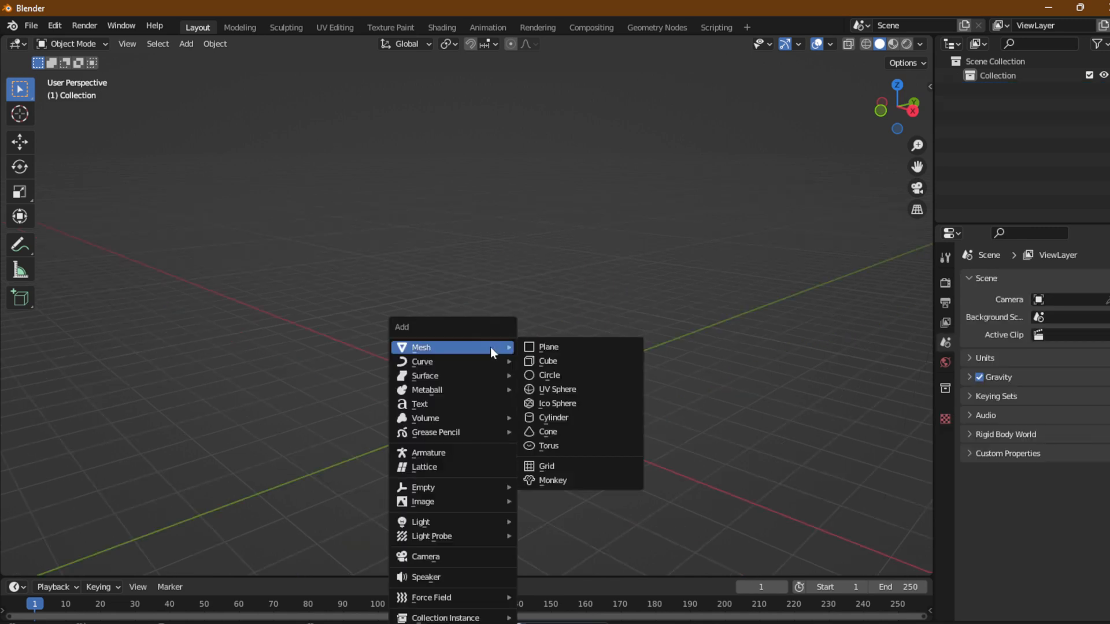
key(Escape)
click(185, 44)
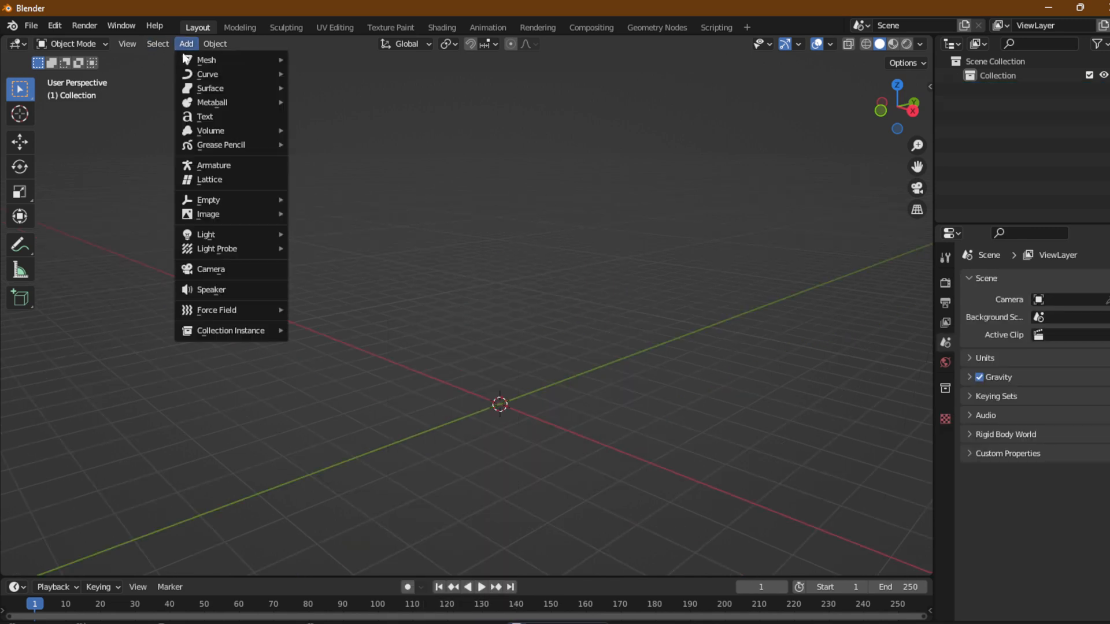
mouse_move(242, 60)
click(327, 192)
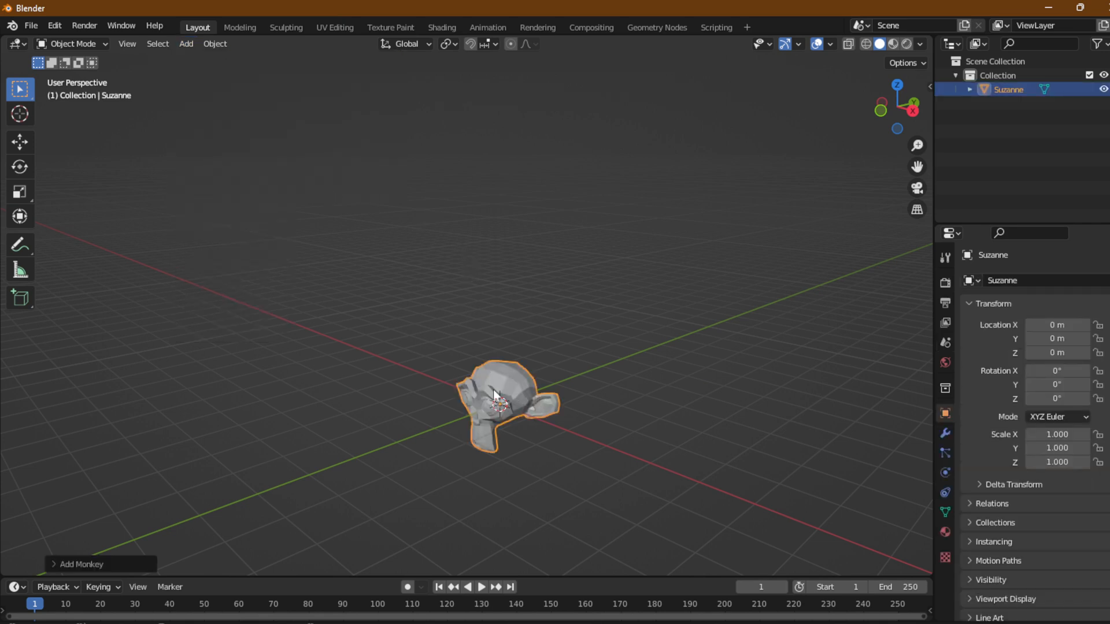
Raise the monkey head along the Z axis to about 1.48 m above the grid
key(g)
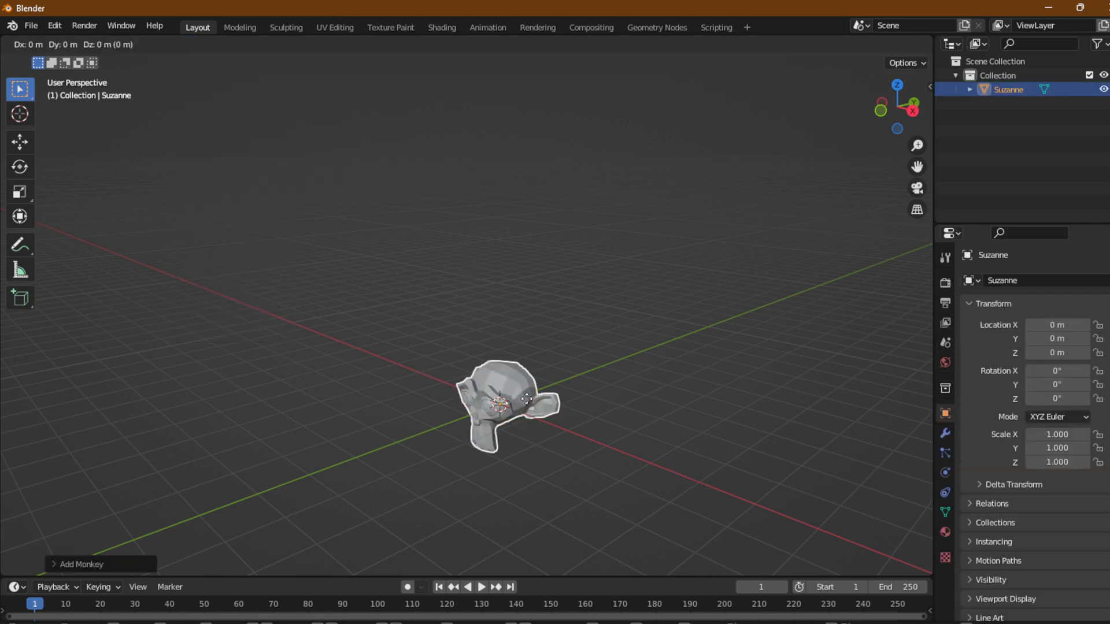
key(z)
click(523, 327)
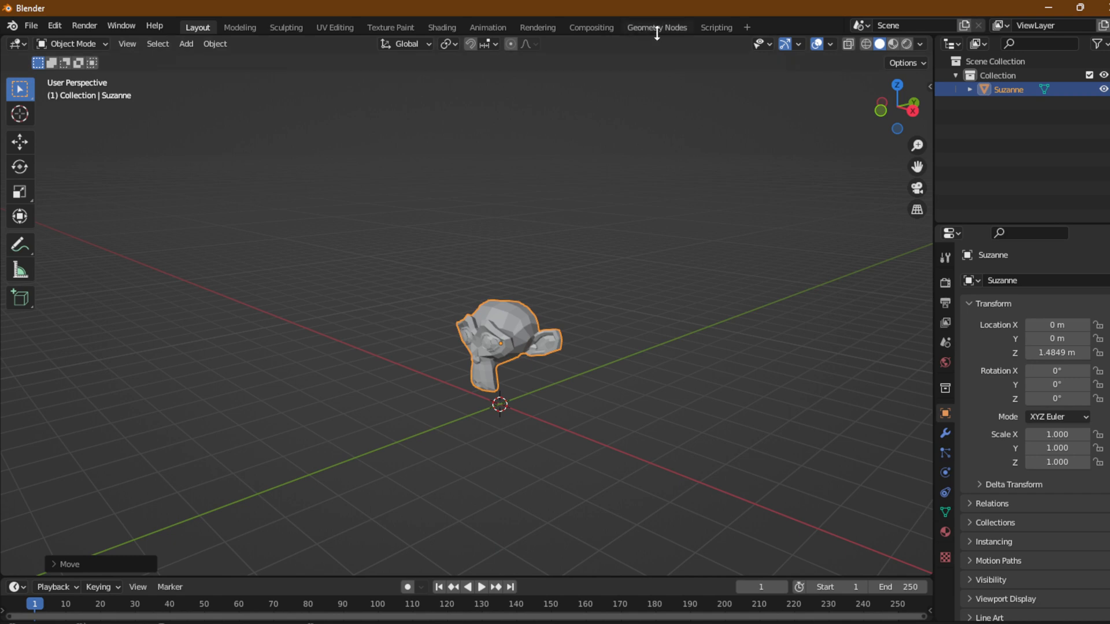
Create a new geometry node tree for Suzanne in the Geometry Nodes workspace
click(666, 27)
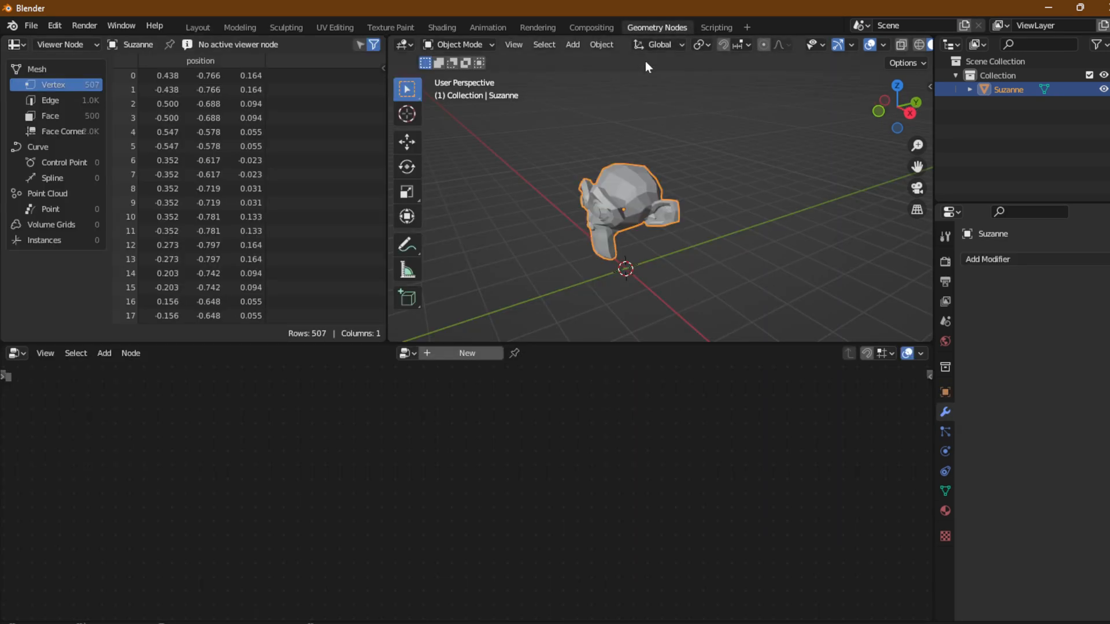
middle_drag(633, 254, 668, 169)
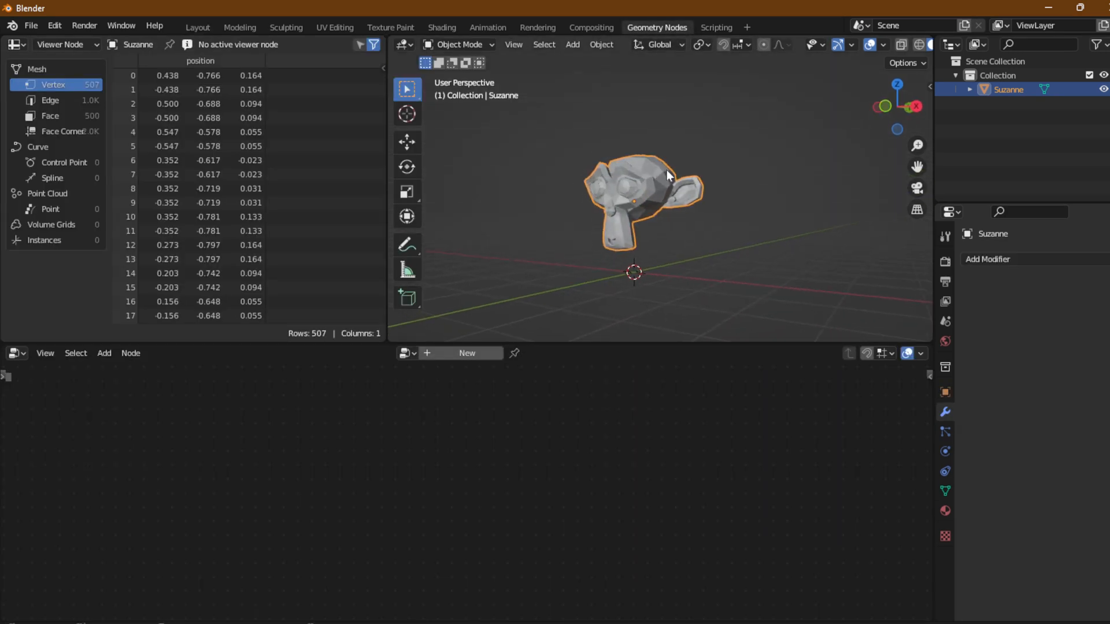
scroll(668, 180, up, 4)
scroll(669, 184, down, 3)
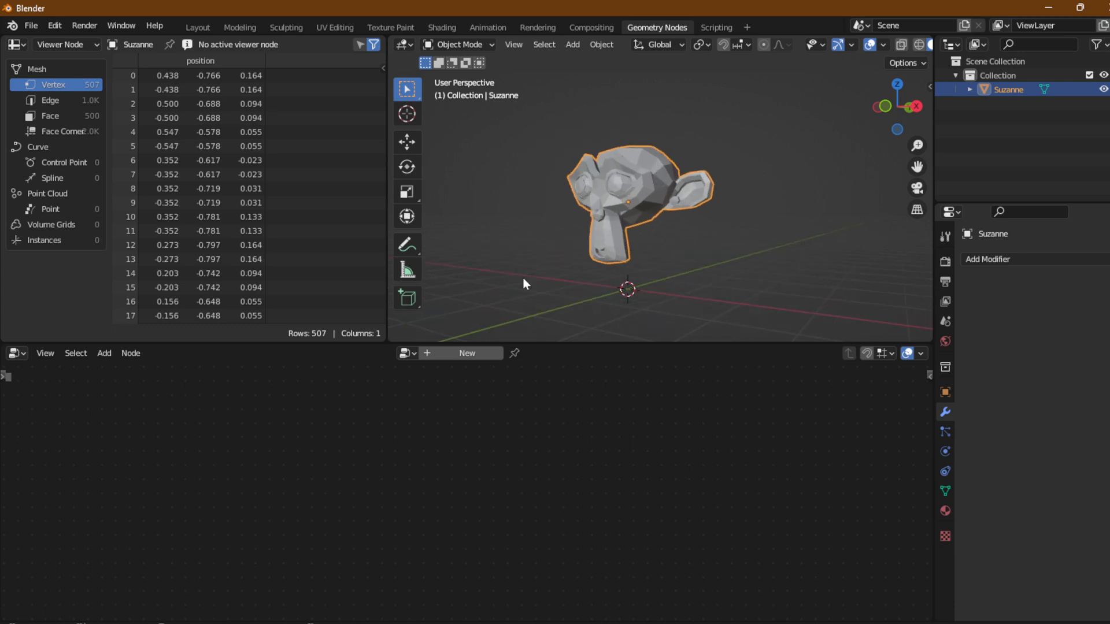
click(460, 354)
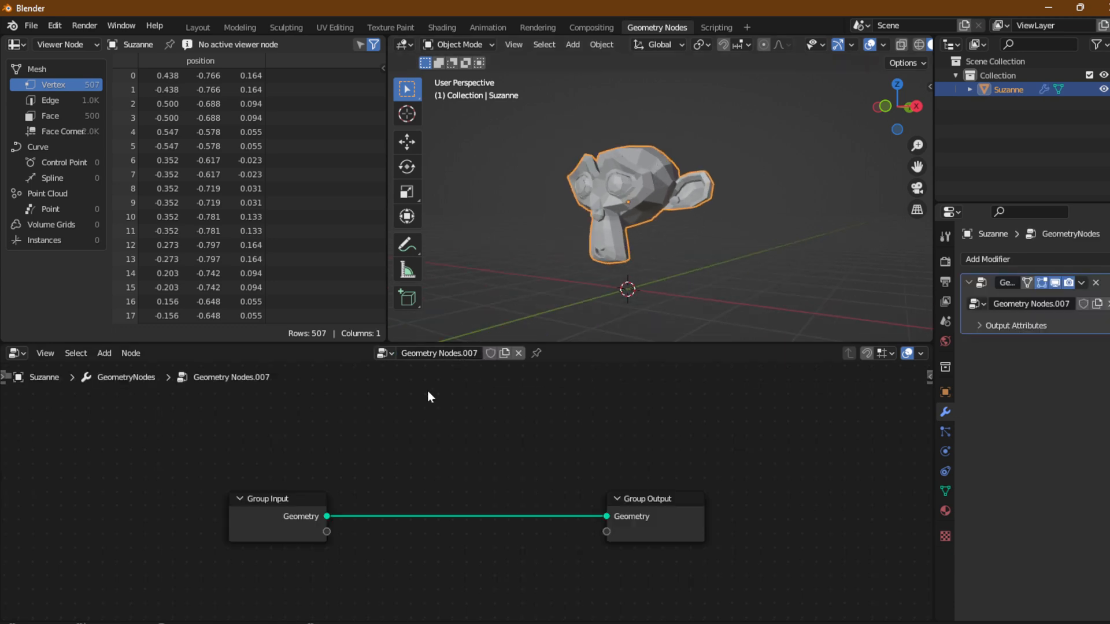
Delete the Group Input node from the new geometry node tree
click(315, 518)
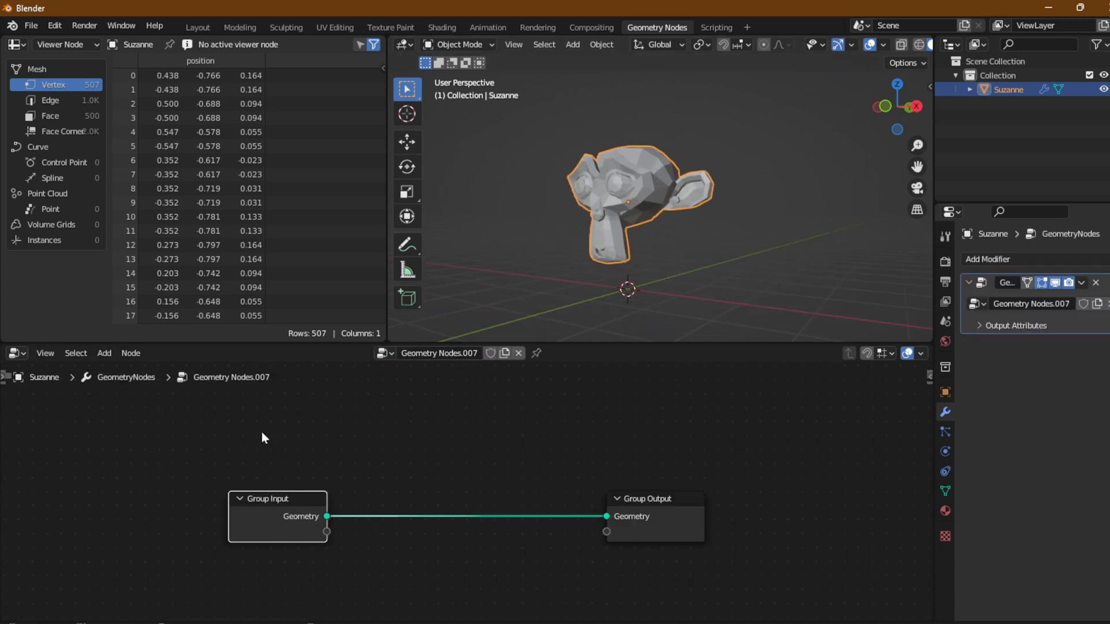
click(664, 533)
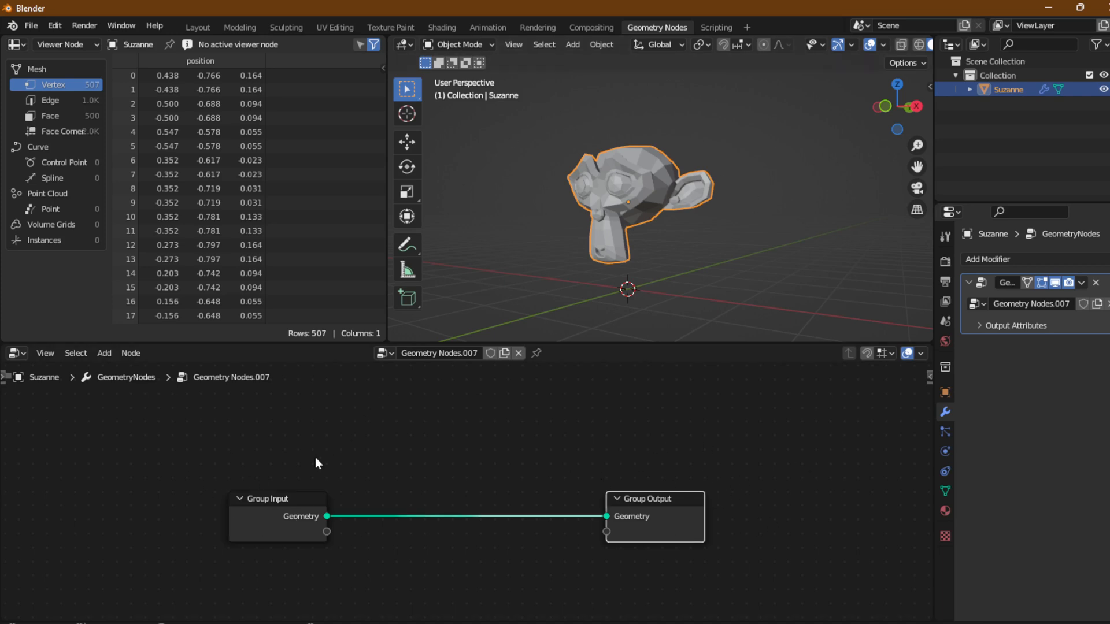
click(282, 508)
key(x)
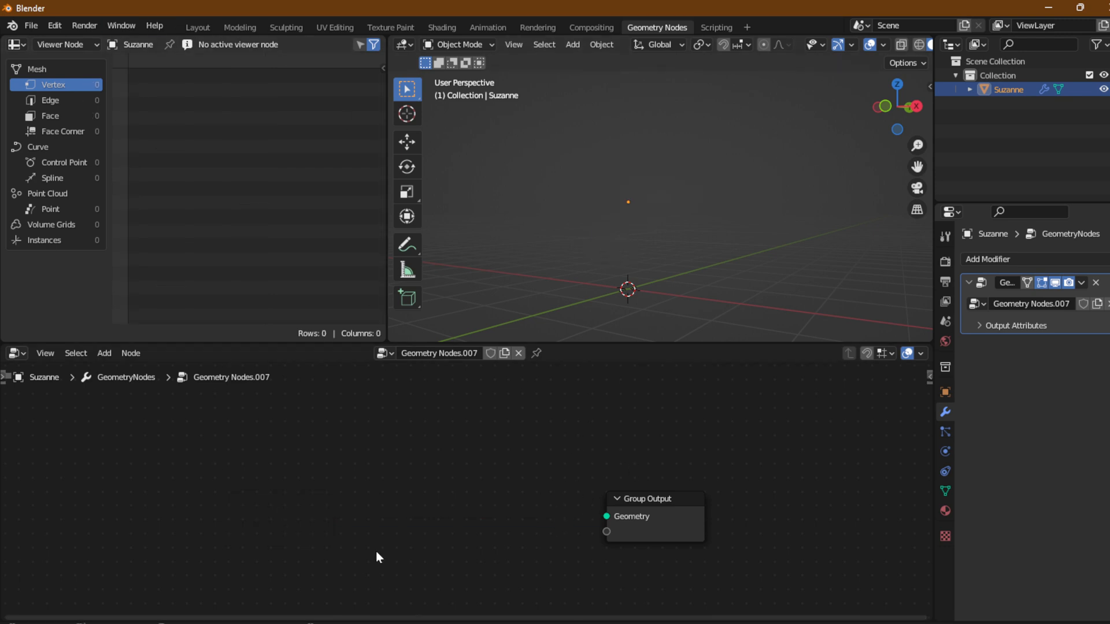
Add a Group Input node and connect its Geometry output to the Group Output's Geometry input
click(104, 353)
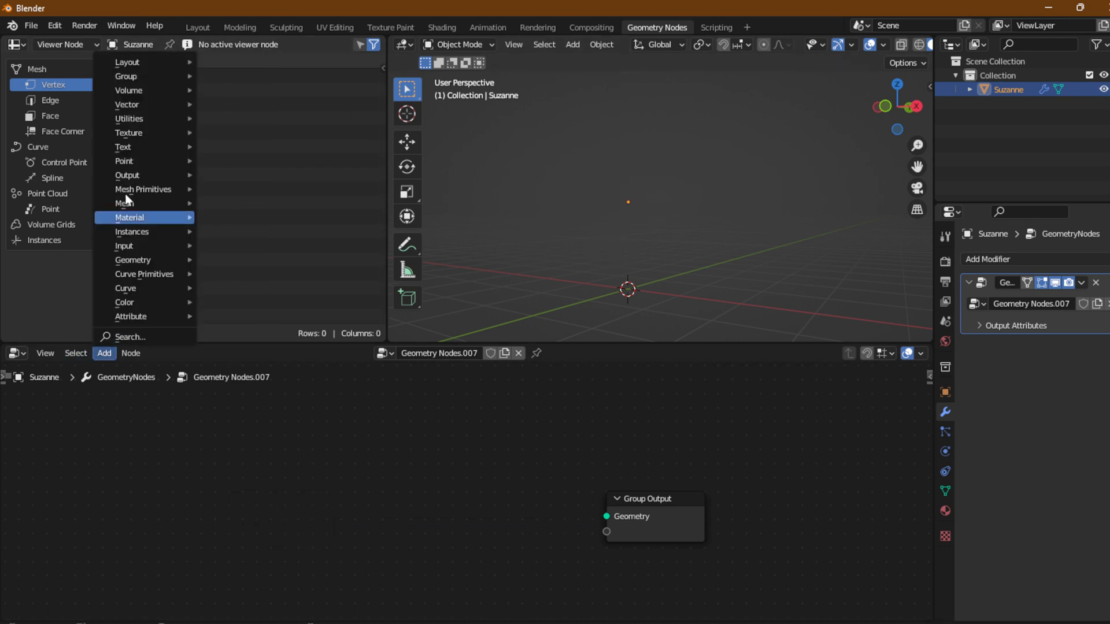
mouse_move(120, 76)
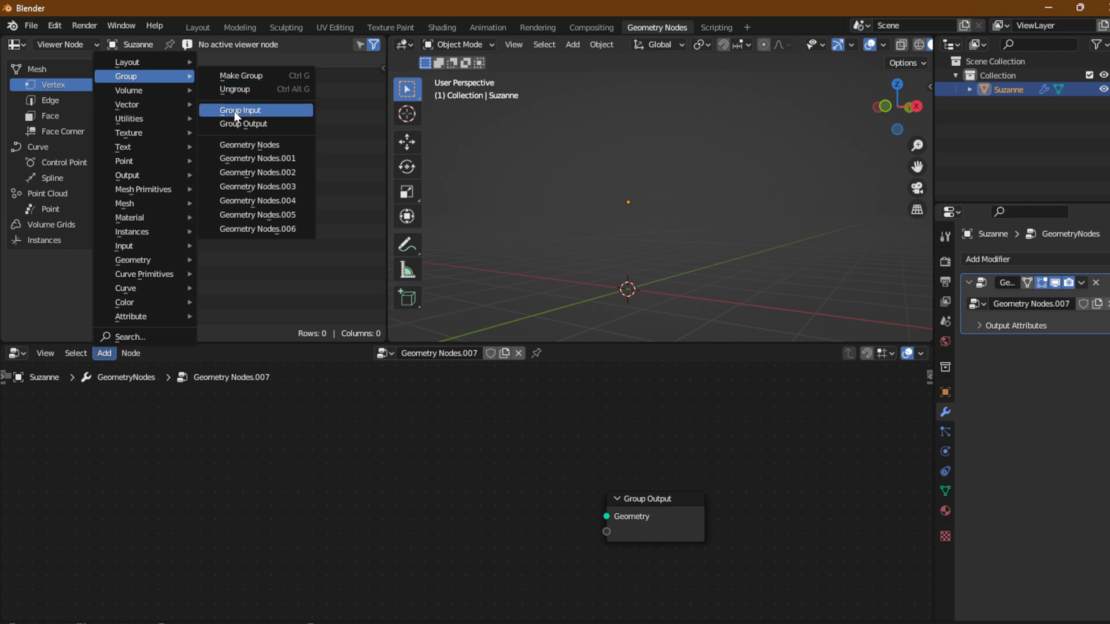
click(240, 110)
click(337, 480)
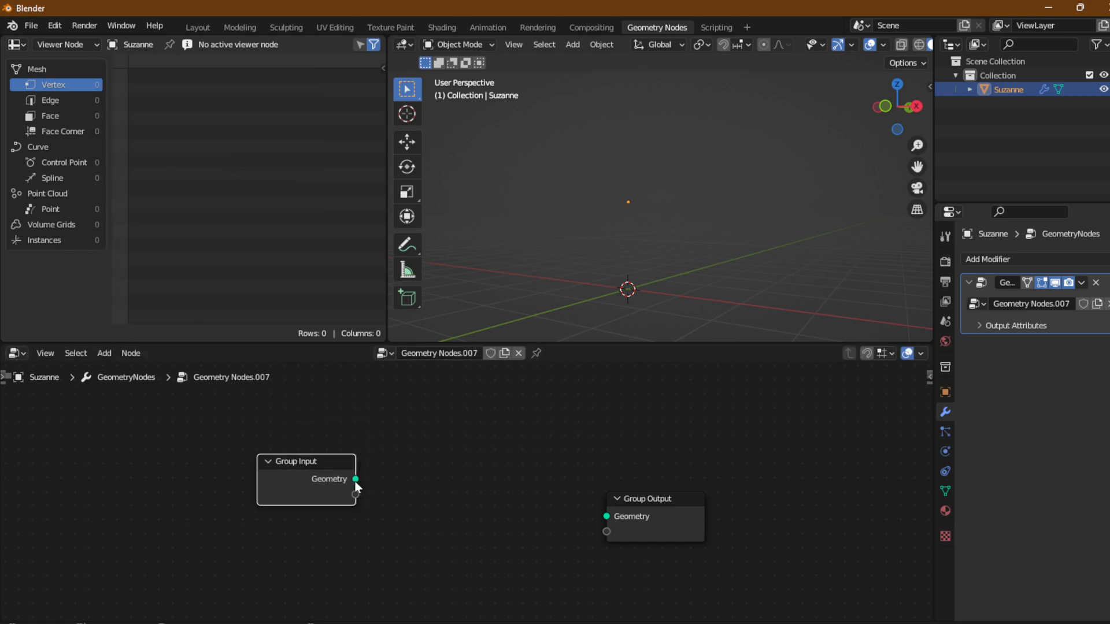
drag(356, 480, 608, 516)
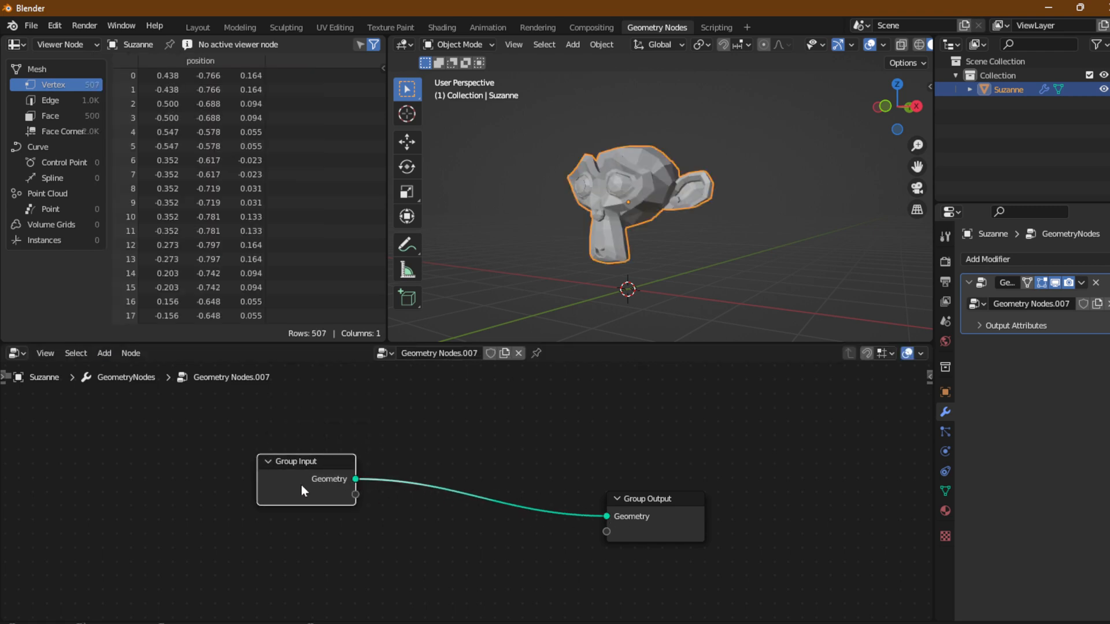
Delete the newly added Group Input node and undo the deletion
key(x)
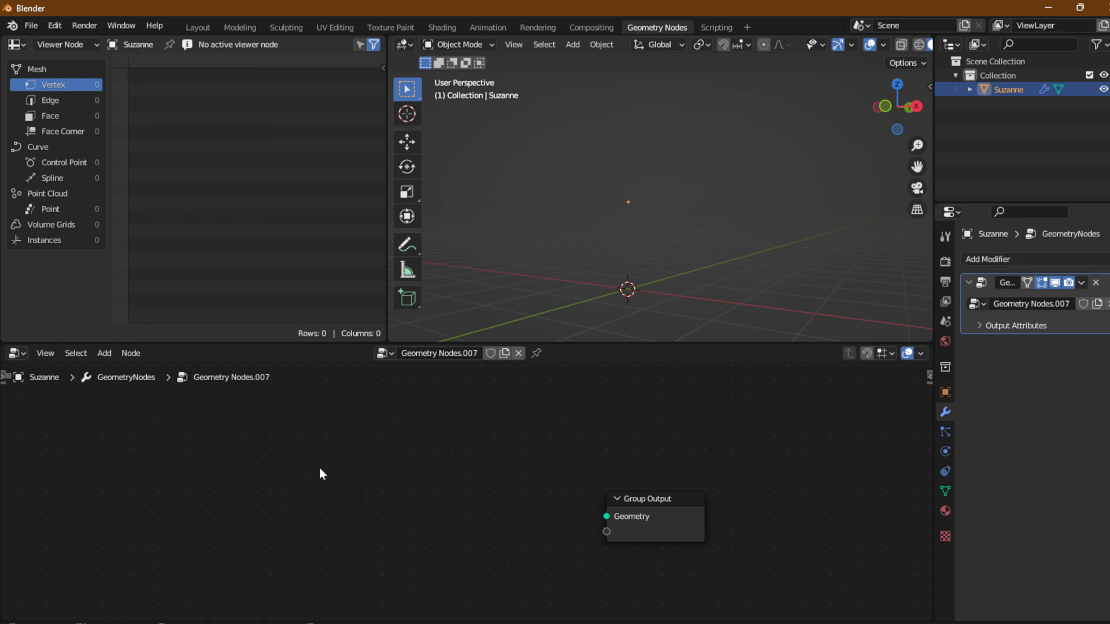
key(ctrl+z)
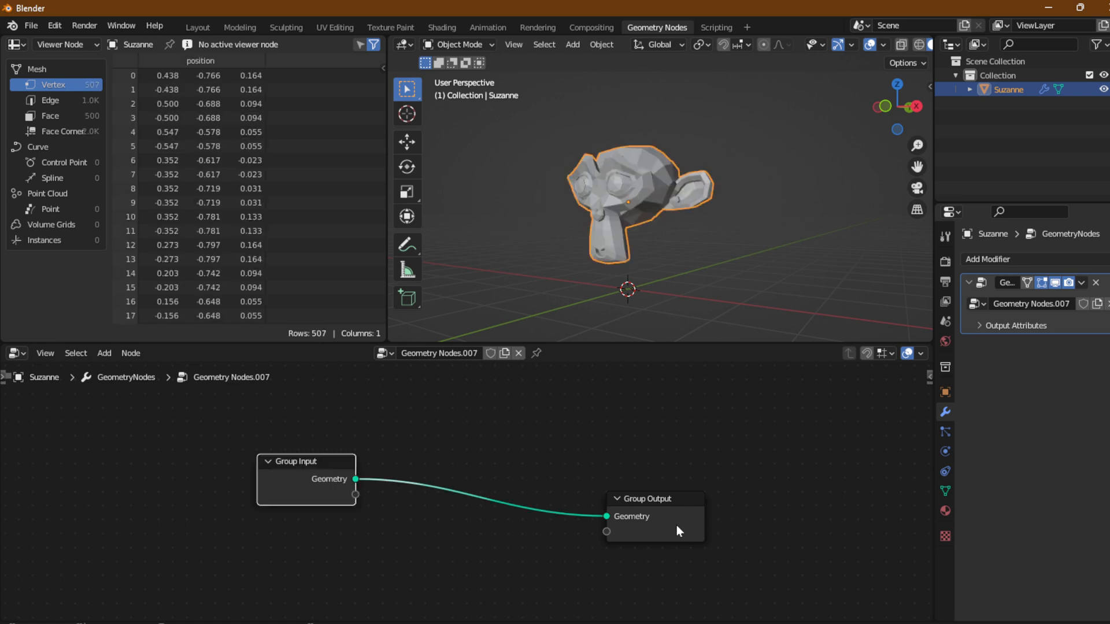
Align the Group Output with the Group Input and insert a Convex Hull node on the link between them
mouse_move(677, 526)
mouse_down()
mouse_move(686, 483)
mouse_move(683, 514)
mouse_up()
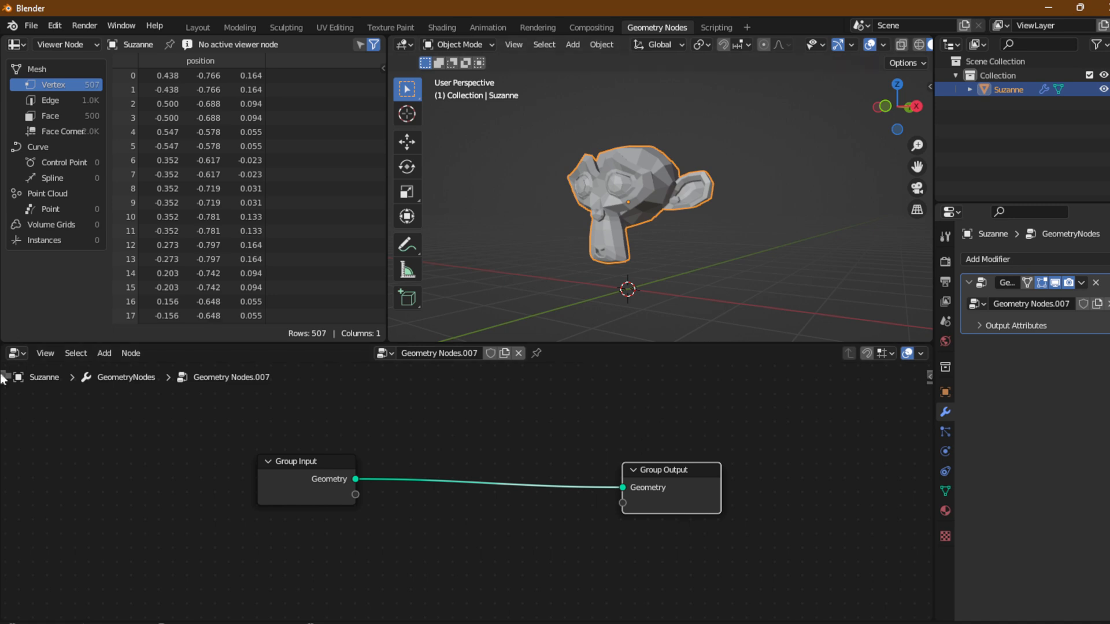
click(105, 353)
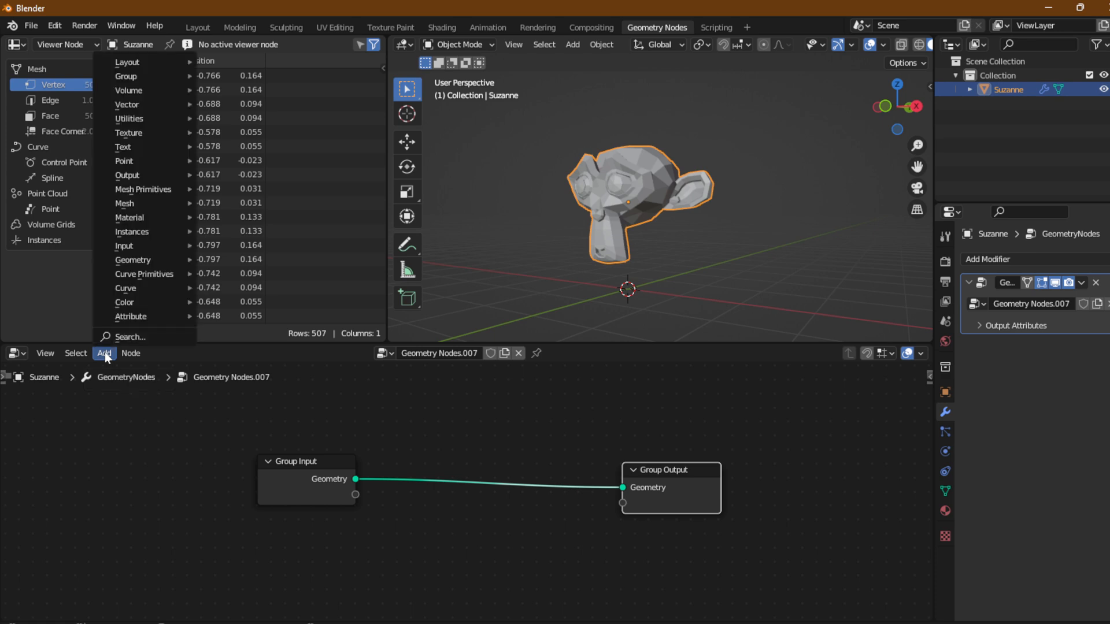
mouse_move(124, 248)
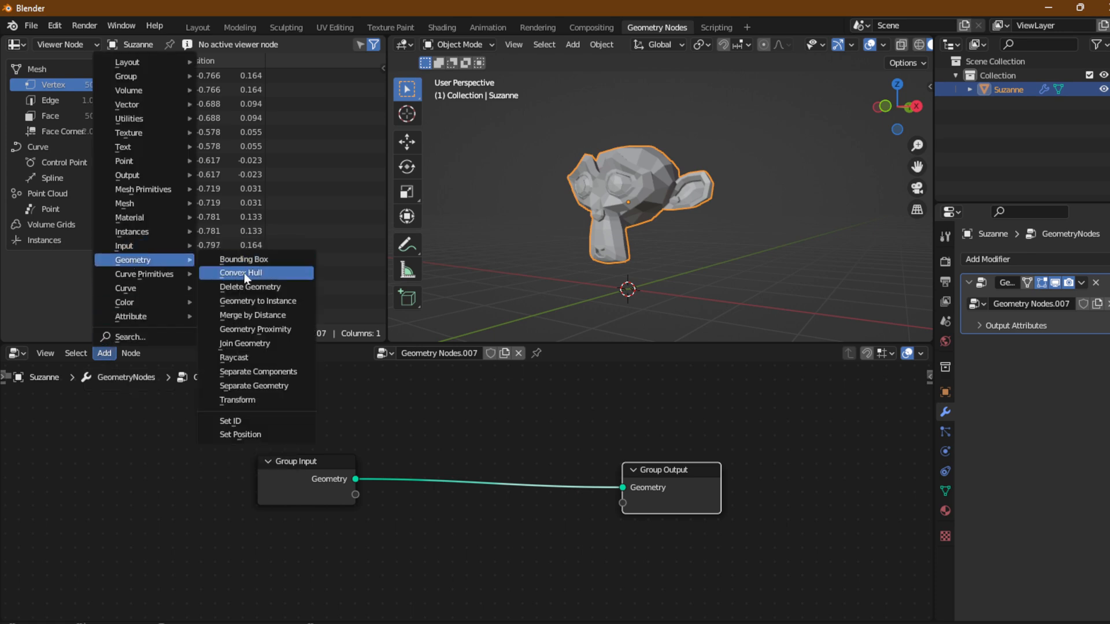
click(257, 278)
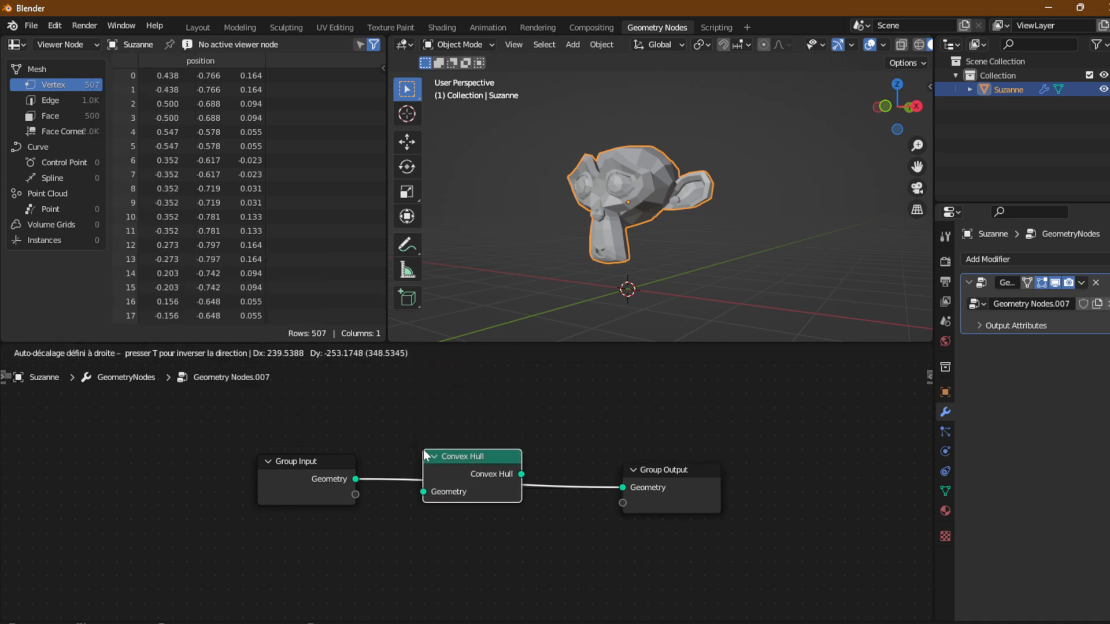
click(432, 502)
Switch Suzanne to Edit Mode and enable X-ray to show the original mesh inside its convex hull
middle_drag(556, 296, 568, 233)
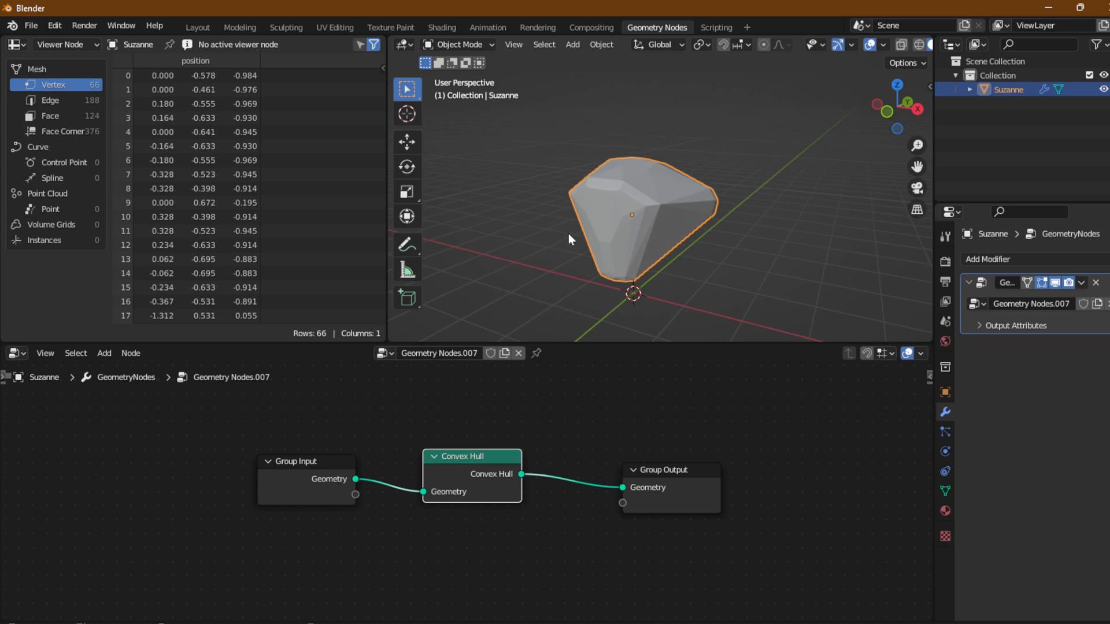
click(886, 112)
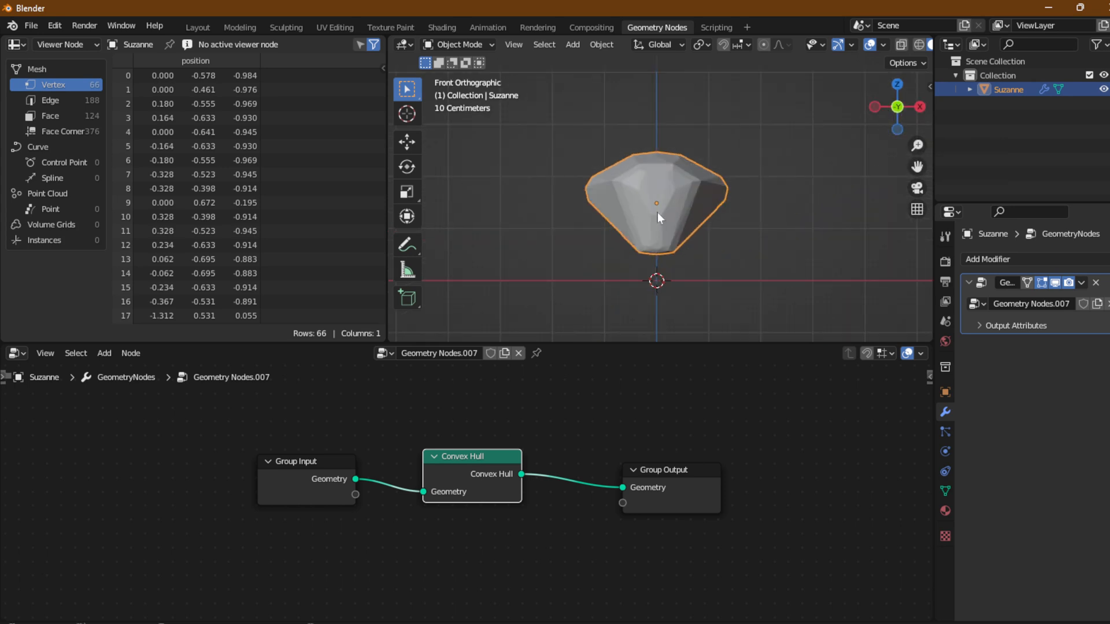
middle_drag(748, 156, 567, 96)
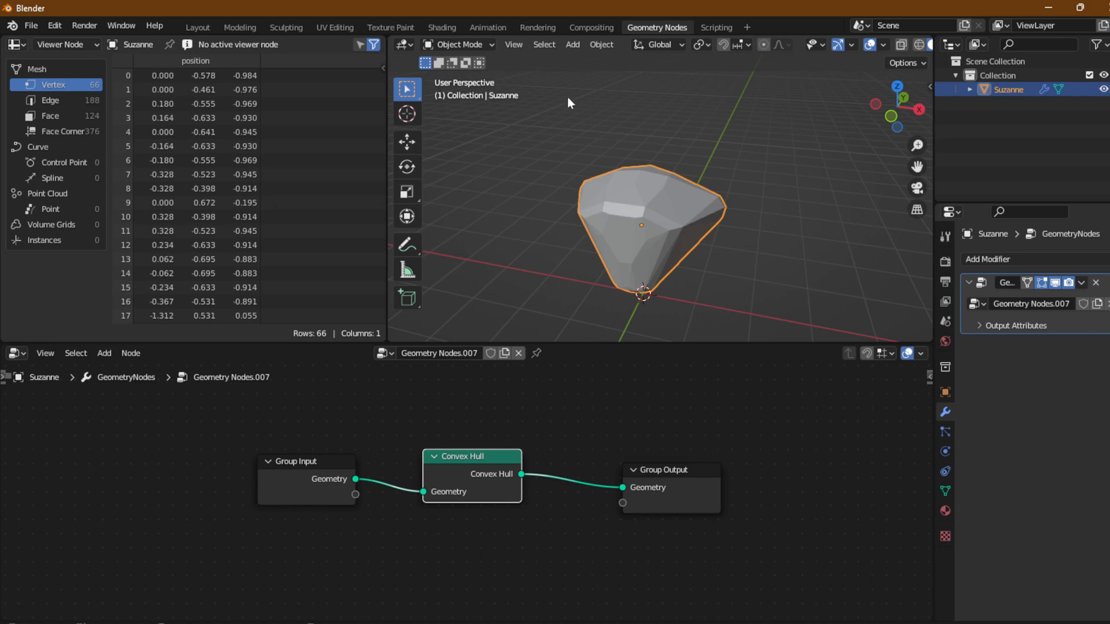
click(475, 44)
click(471, 78)
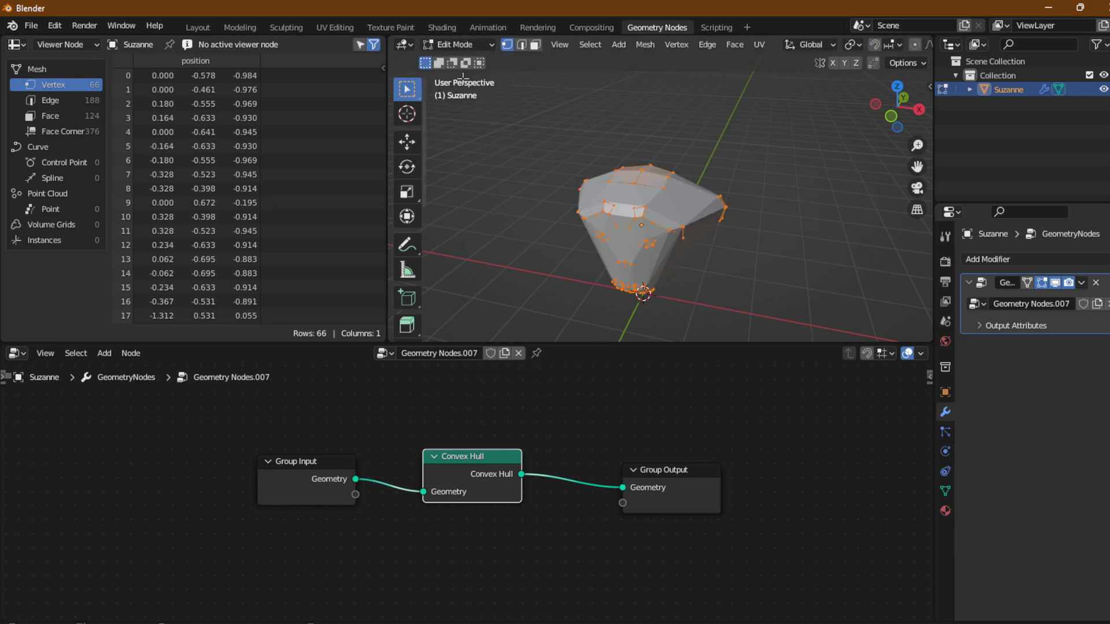
scroll(869, 42, down, 5)
click(884, 49)
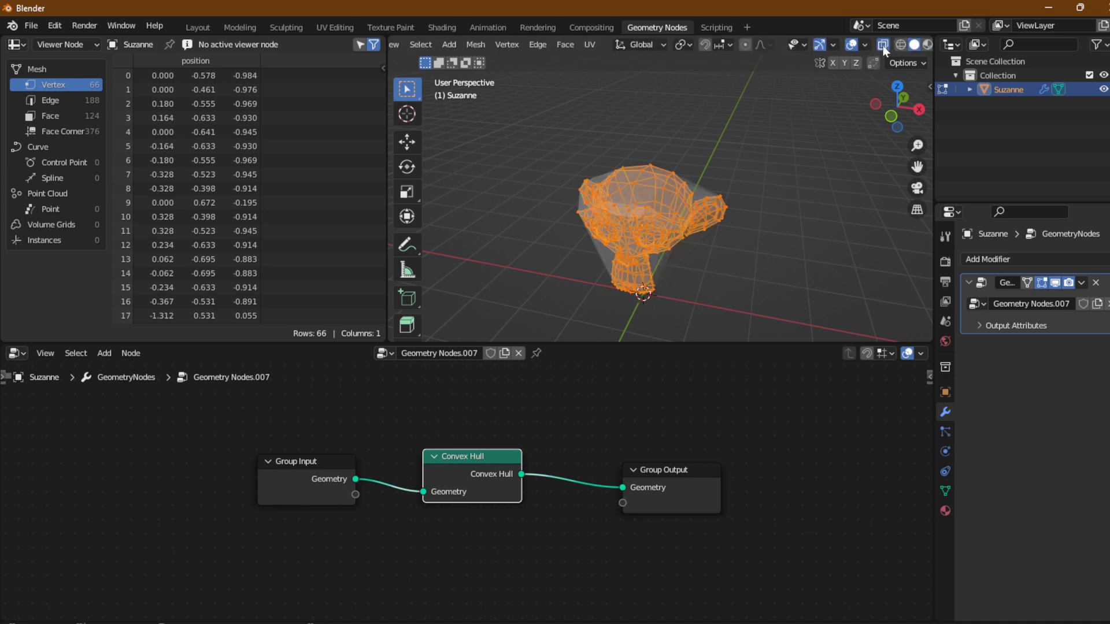
Reselect all of Suzanne's vertices in front view and inspect the mesh inside its hull from the front and right
key(alt+a)
middle_drag(773, 201, 799, 177)
click(898, 109)
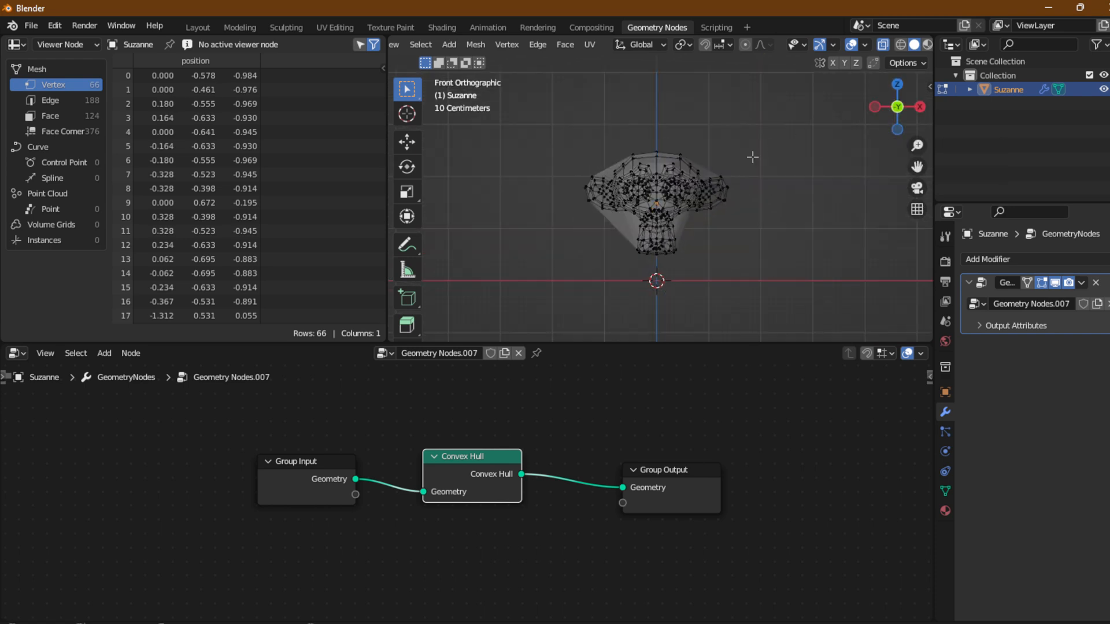
drag(534, 145, 800, 281)
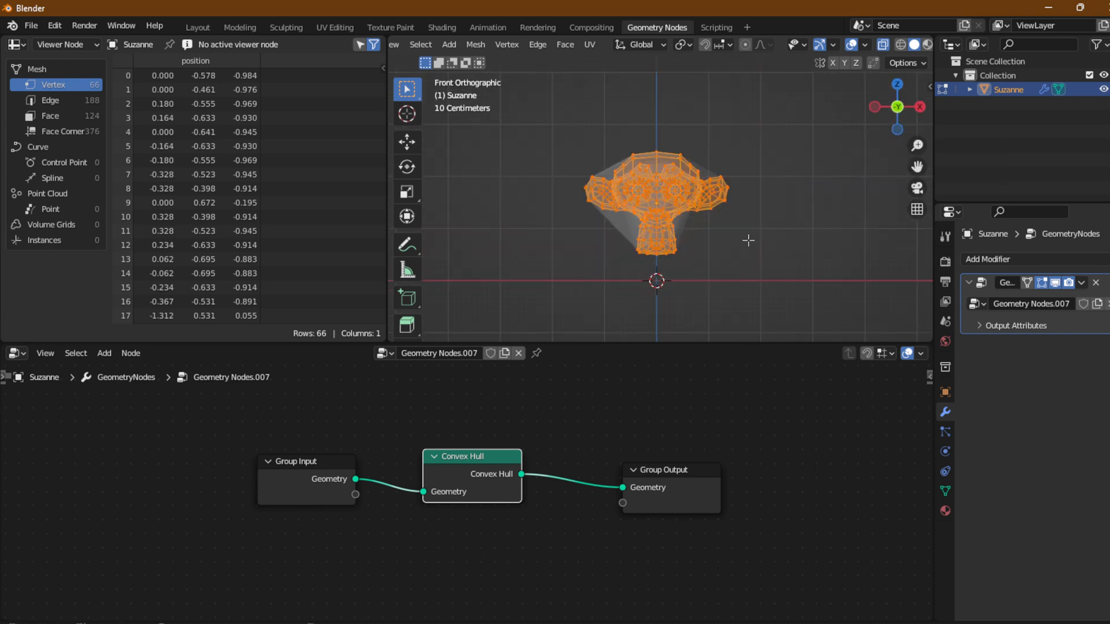
scroll(749, 240, up, 3)
middle_drag(819, 197, 885, 113)
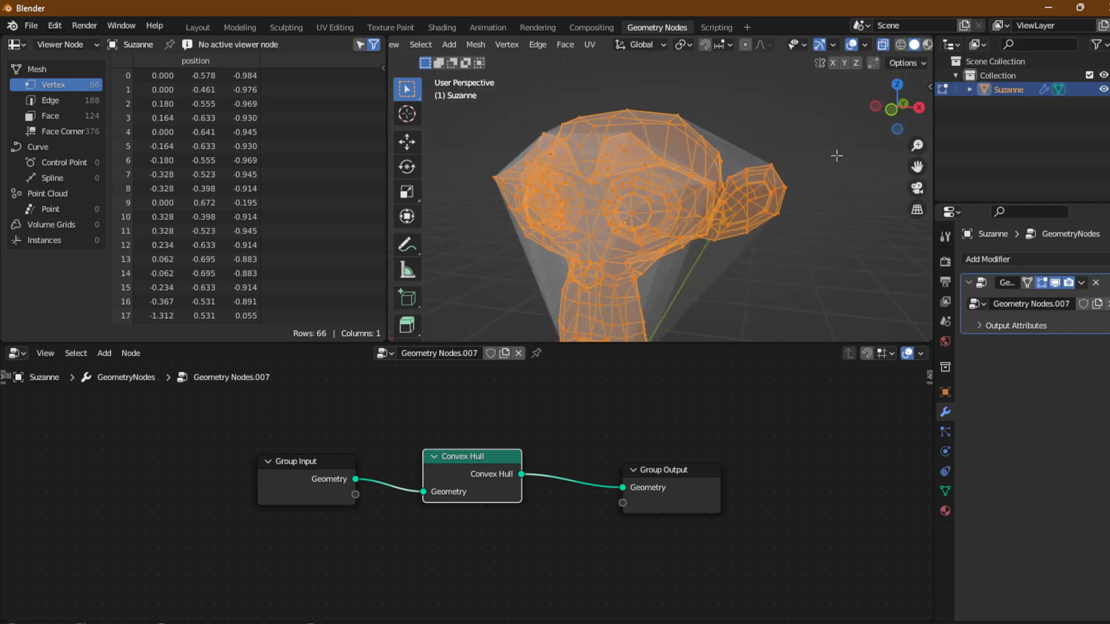
click(893, 116)
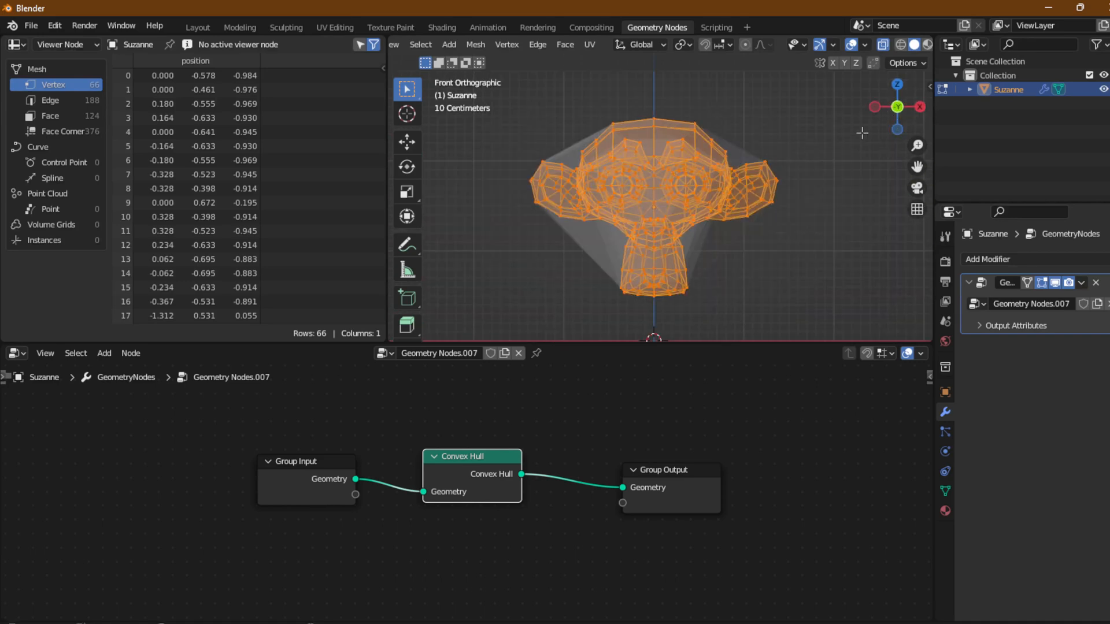
click(920, 107)
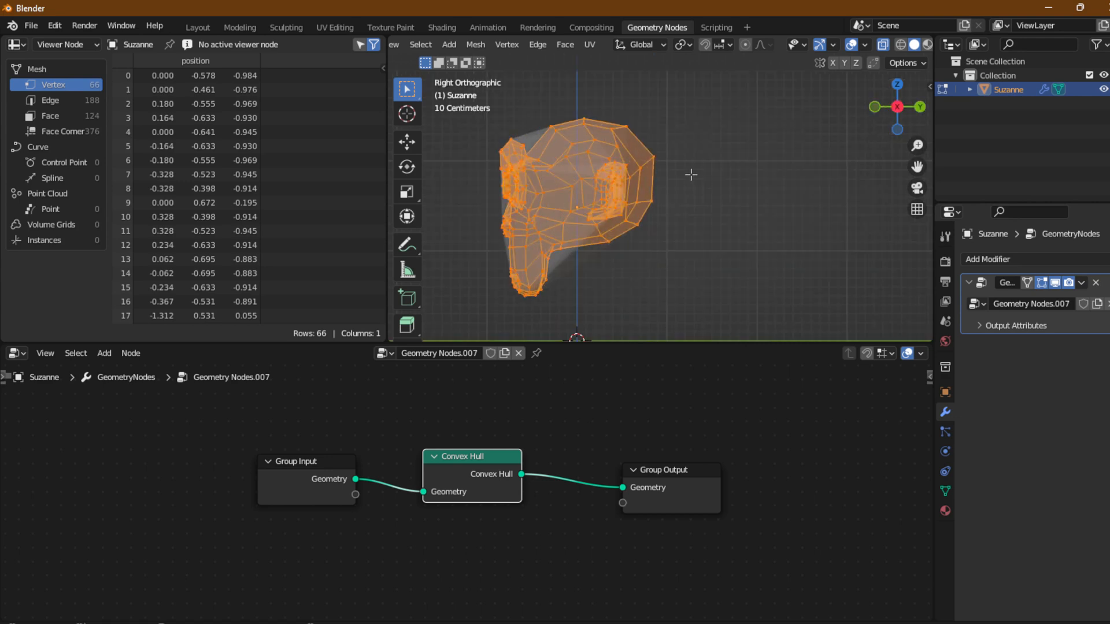
Toggle X-ray repeatedly to compare the mesh with its convex hull, leave it off, and view the hull in perspective
key(alt+z)
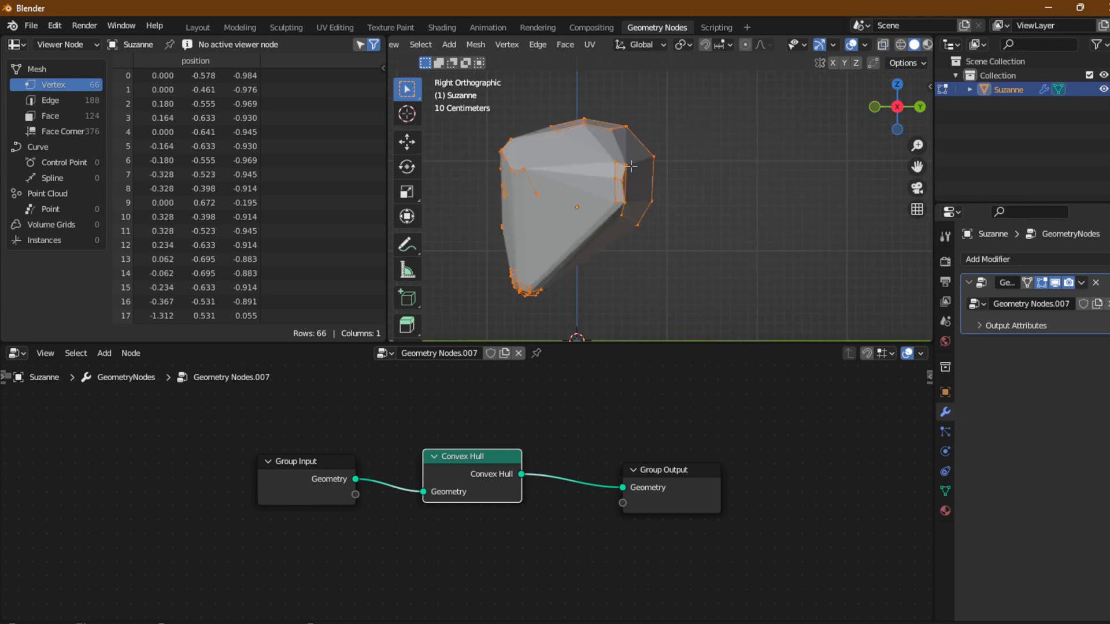
key(alt+z)
key(alt+z)
key(alt+z)
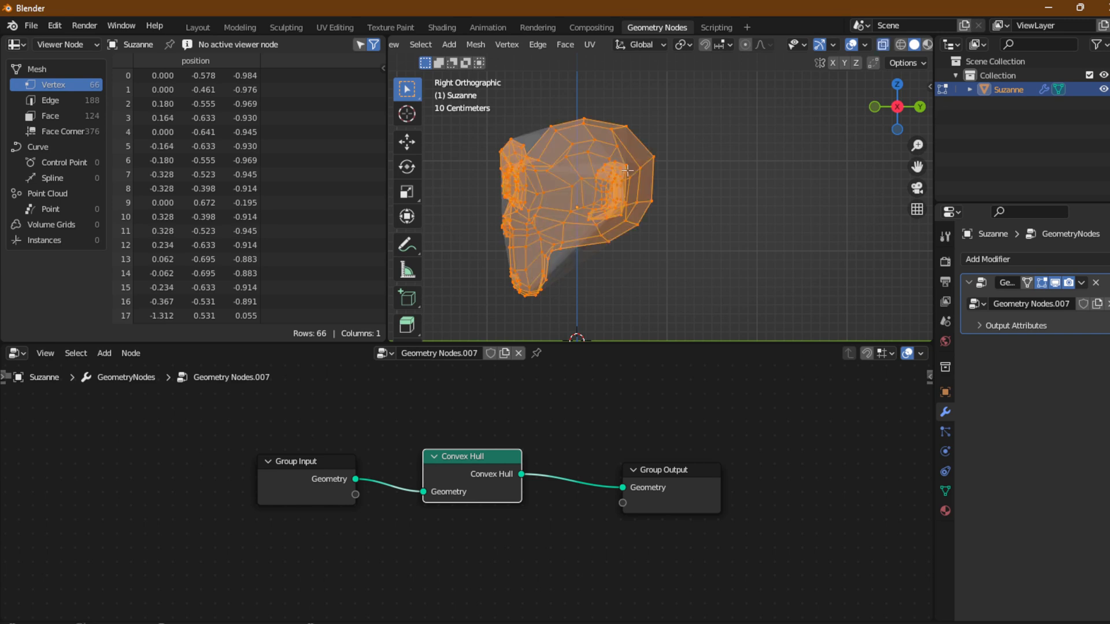
key(alt+z)
middle_drag(573, 181, 656, 279)
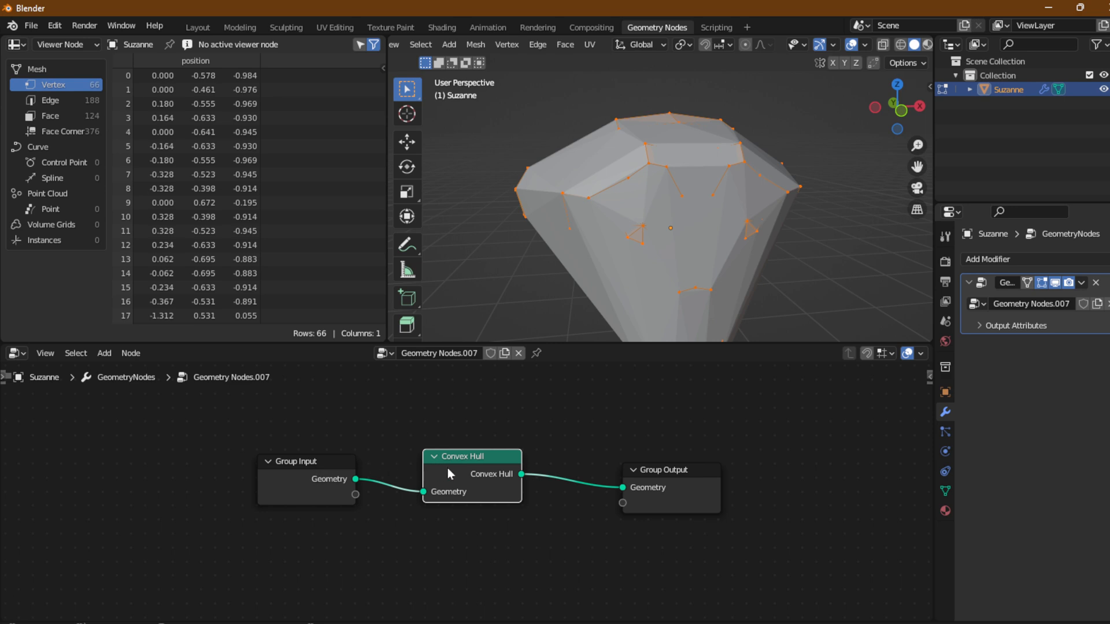
Spread the nodes out, with the Group Input far from the Convex Hull and the Convex Hull close to the Group Output
mouse_move(487, 469)
mouse_down()
mouse_move(452, 457)
mouse_move(483, 457)
mouse_up()
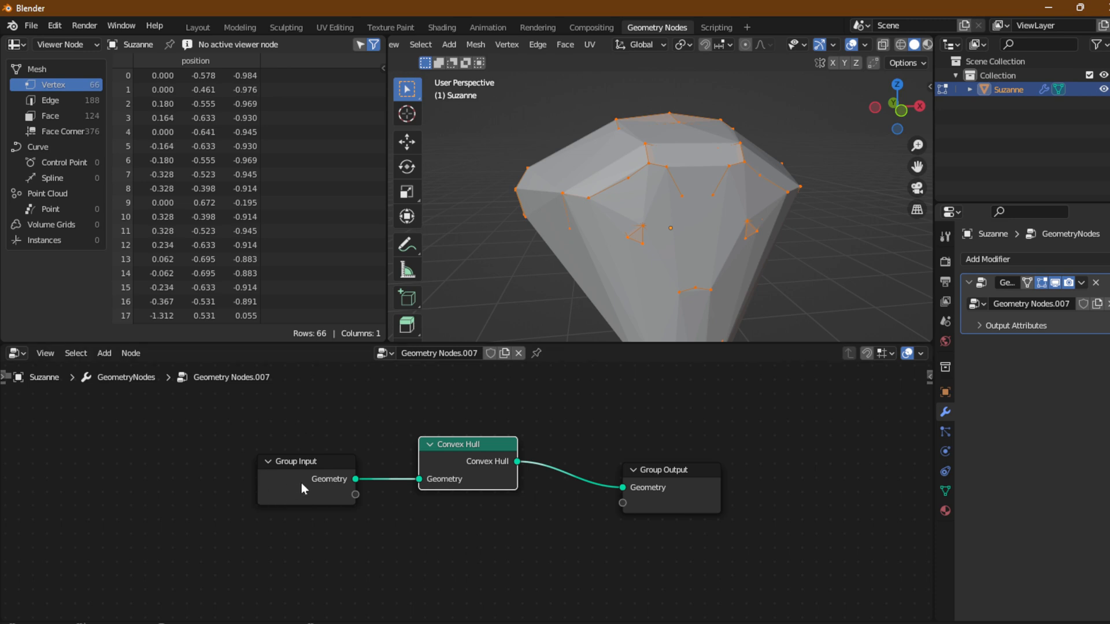
drag(302, 489, 150, 467)
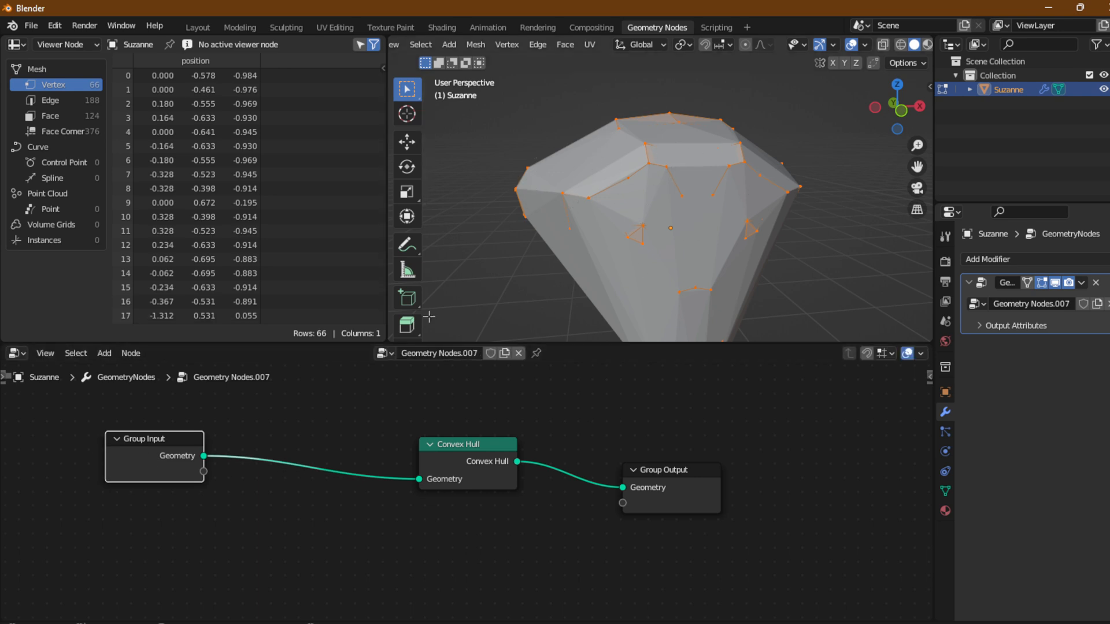
drag(432, 445, 525, 464)
drag(144, 439, 134, 453)
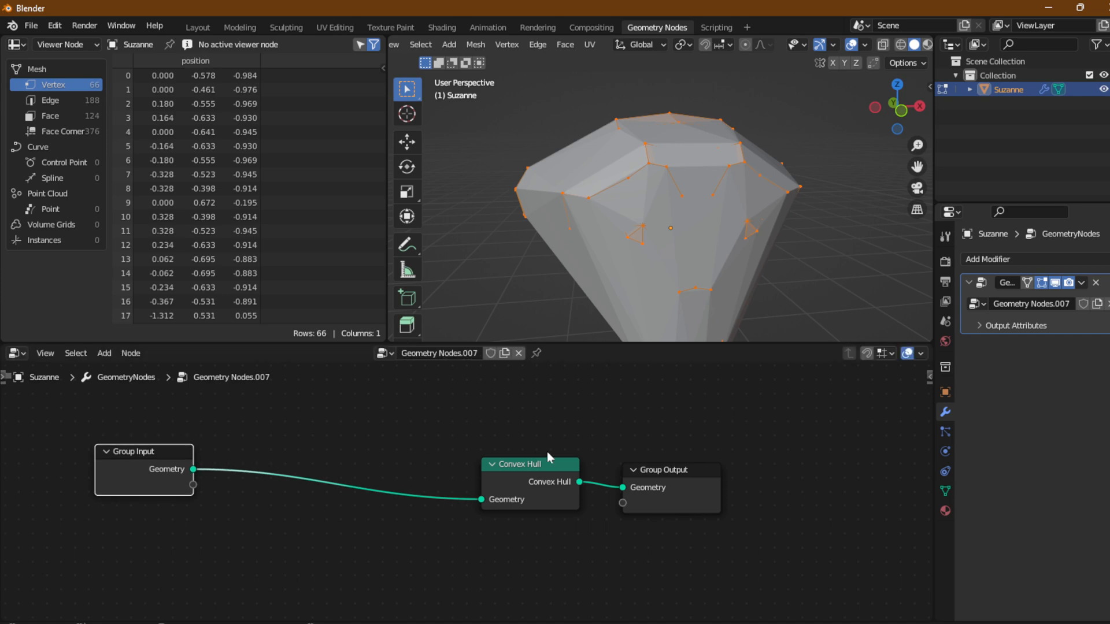
Delete the Convex Hull node and reconnect the Group Input's Geometry directly to the Group Output
drag(547, 457, 545, 471)
key(x)
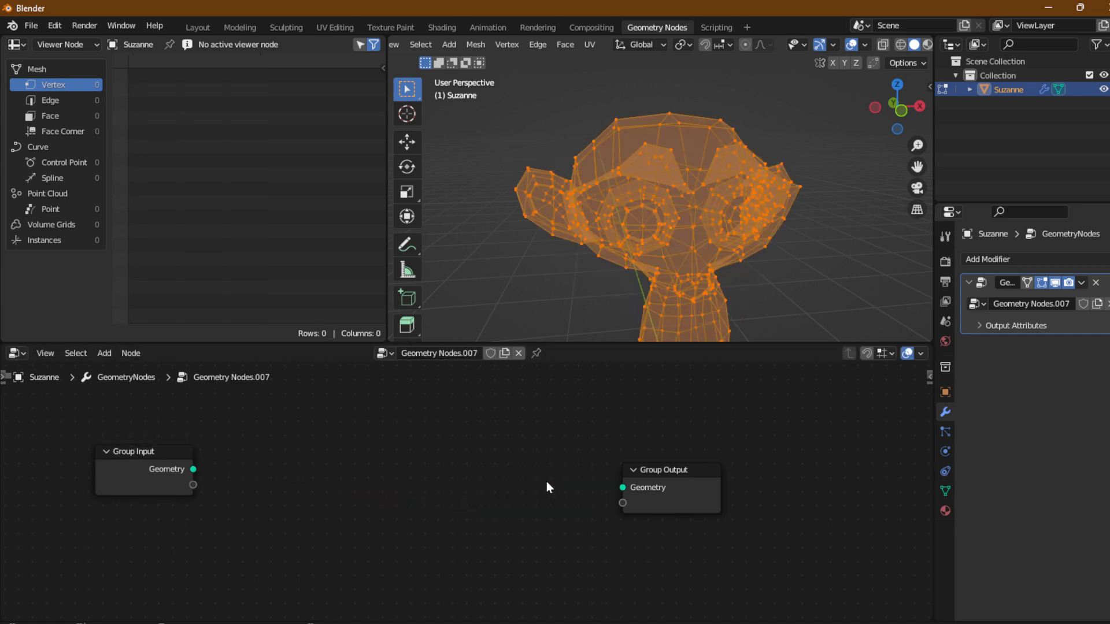
drag(193, 469, 624, 487)
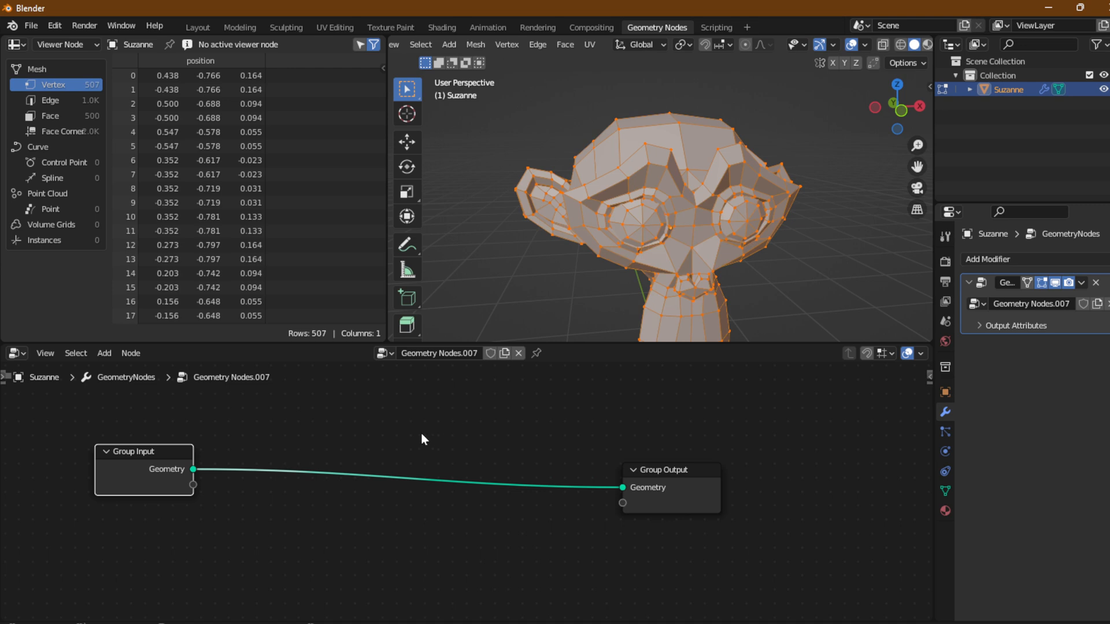
Insert an Instance on Points node on the link between the Group Input and the Group Output
click(104, 354)
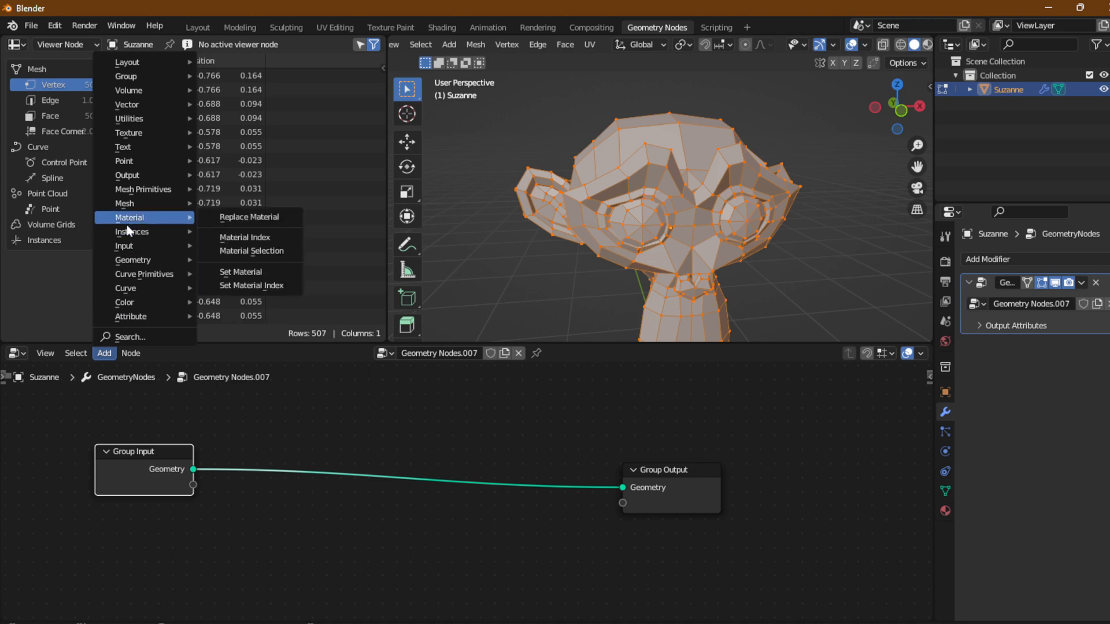
mouse_move(167, 231)
click(219, 231)
click(379, 464)
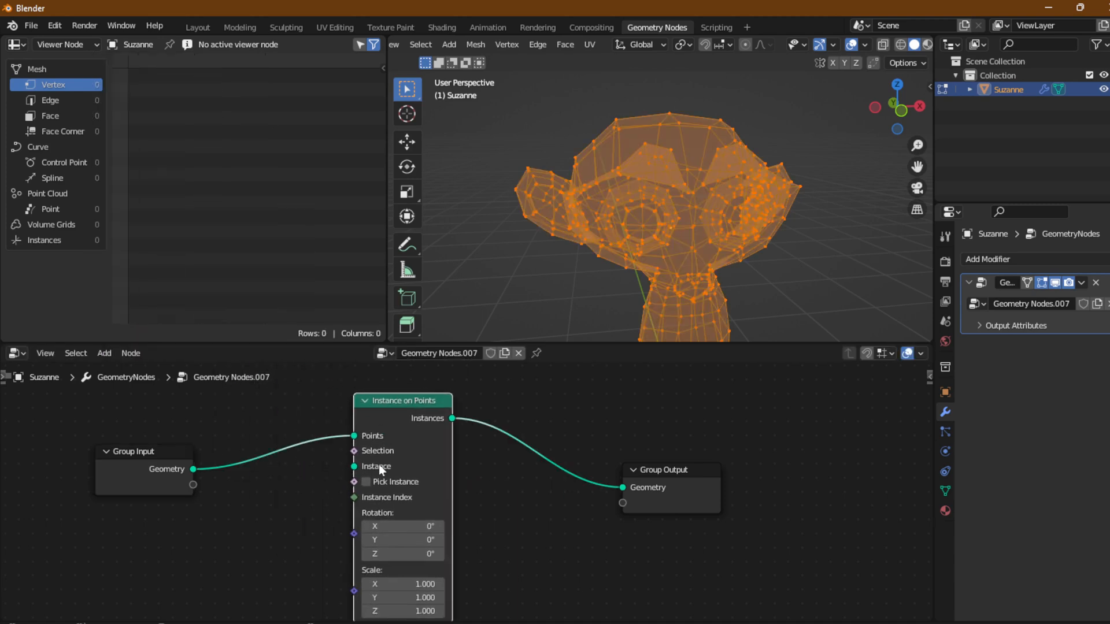
drag(396, 417, 391, 443)
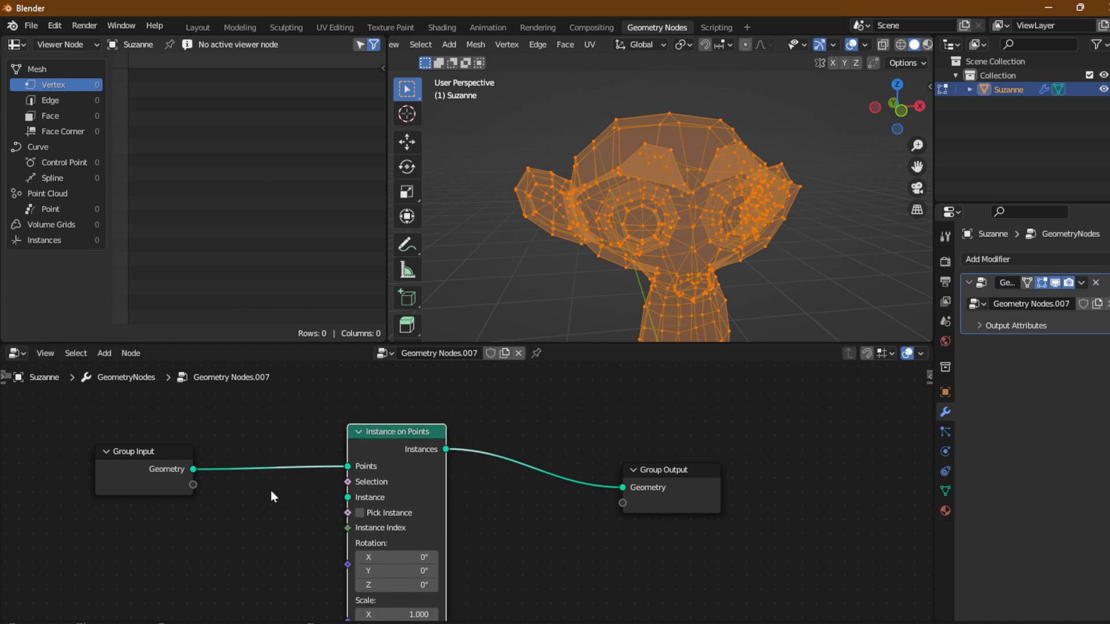
Try the Group Input's Geometry as the Instance of the Instance on Points node, and remove that link
drag(193, 469, 349, 498)
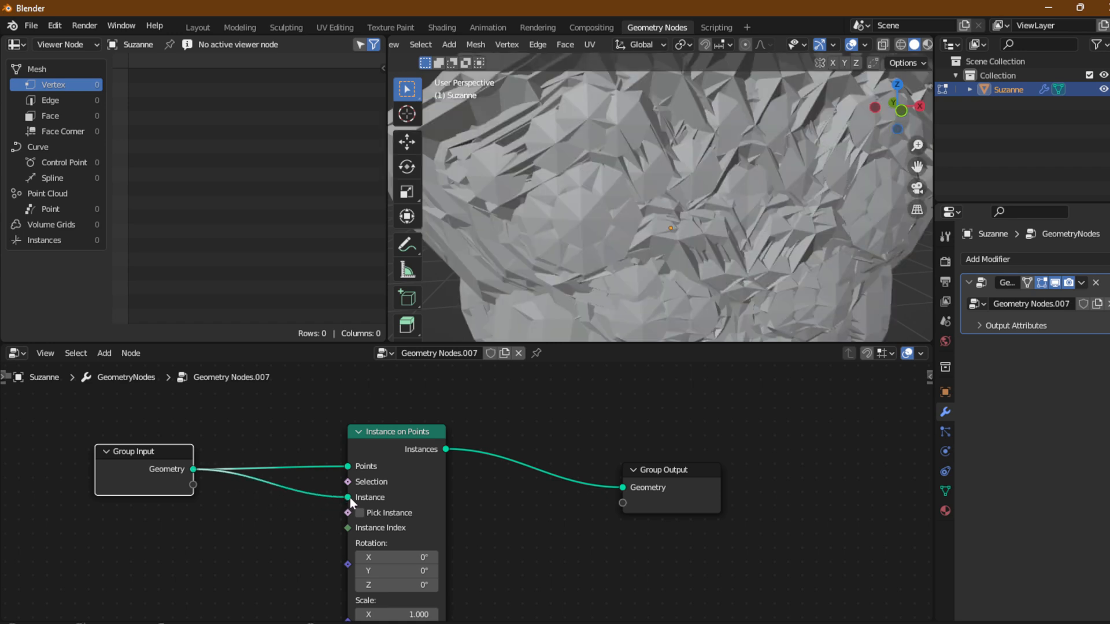
scroll(593, 240, down, 5)
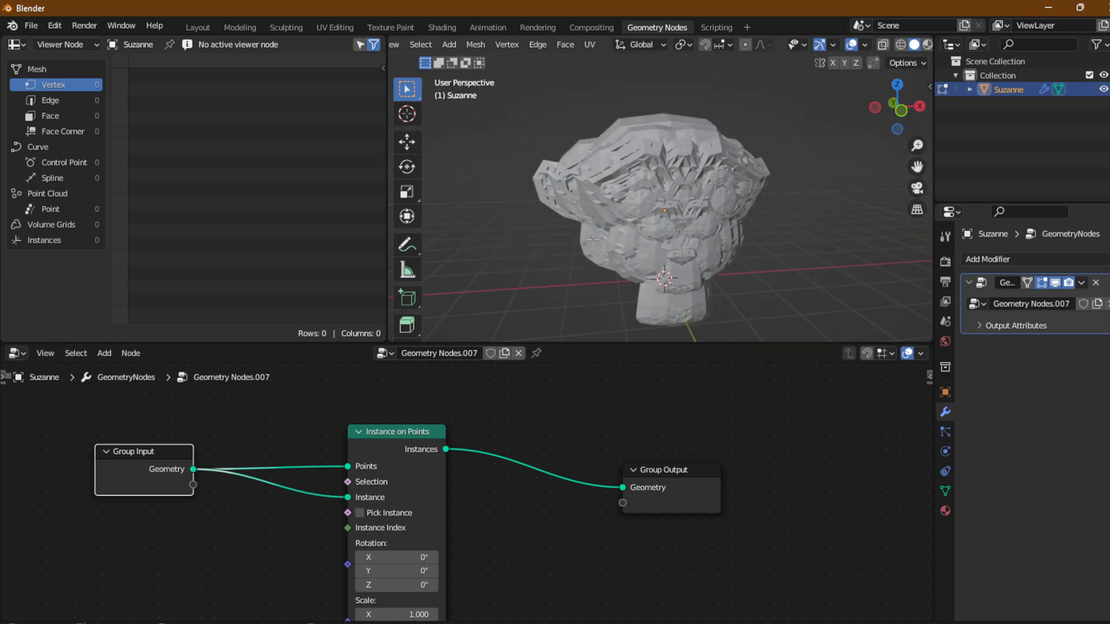
scroll(593, 239, up, 5)
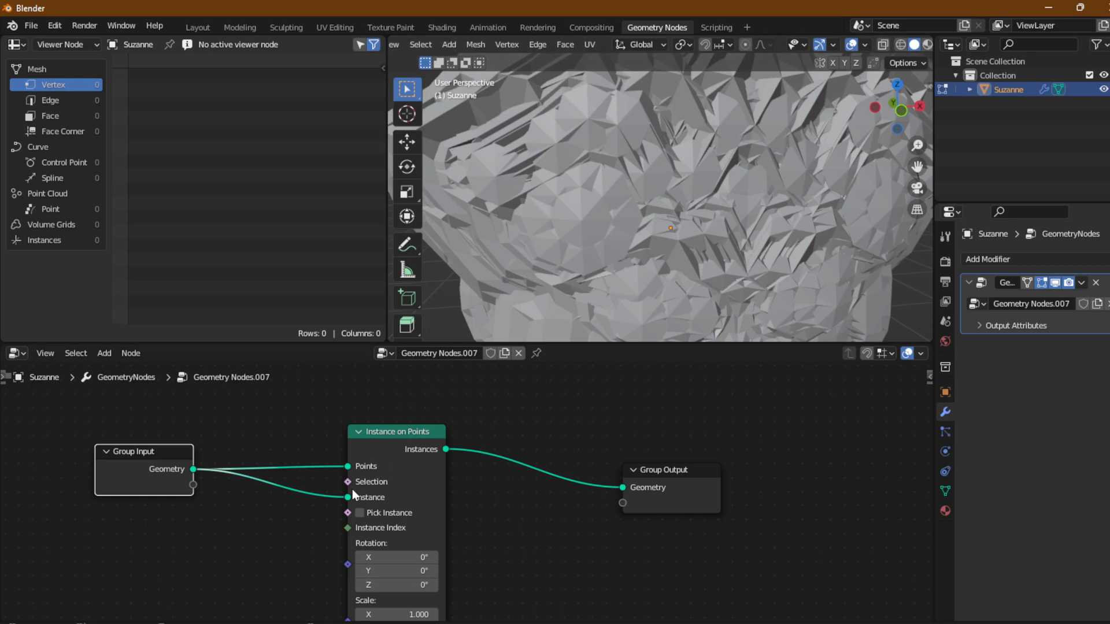
drag(348, 497, 304, 511)
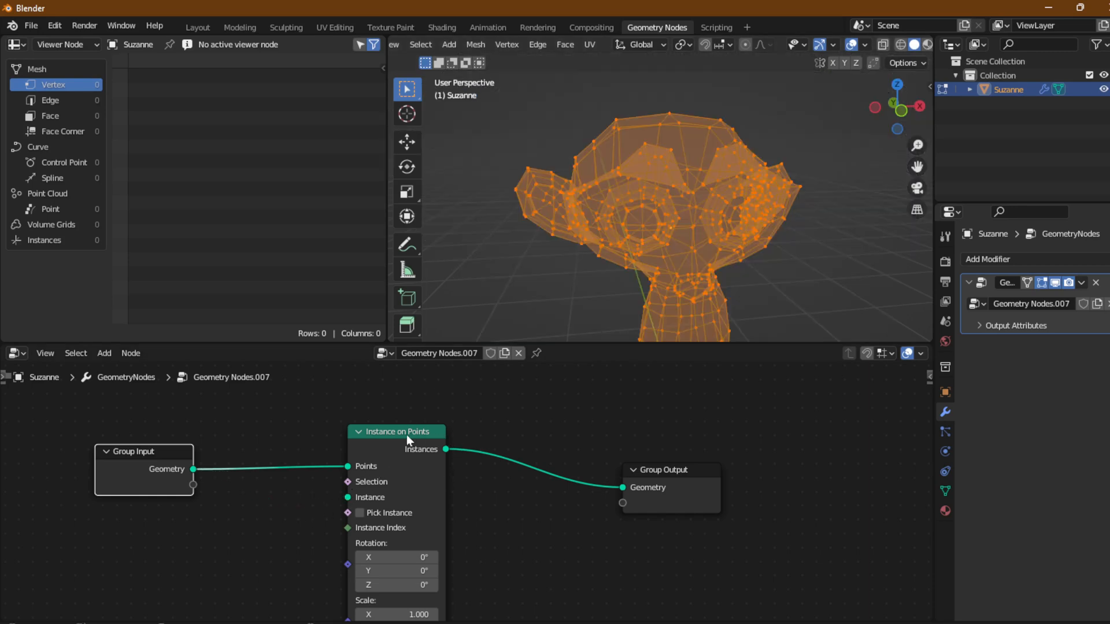
Add a UV Sphere node below the Group Input and connect its Mesh to the Instance input of Instance on Points
mouse_move(194, 471)
click(104, 353)
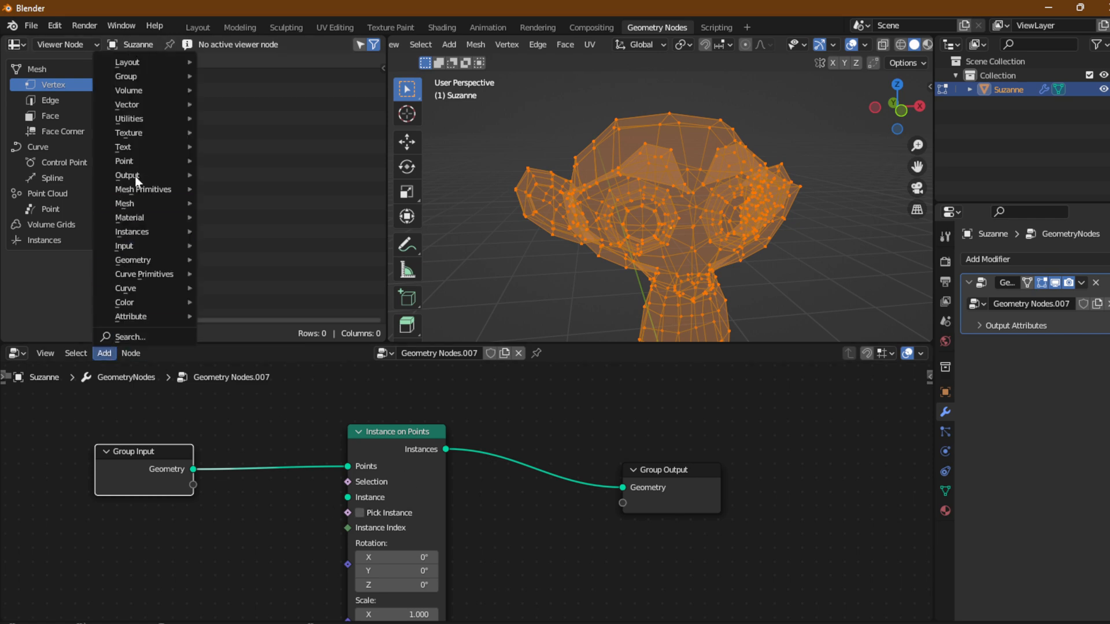
mouse_move(123, 189)
click(247, 287)
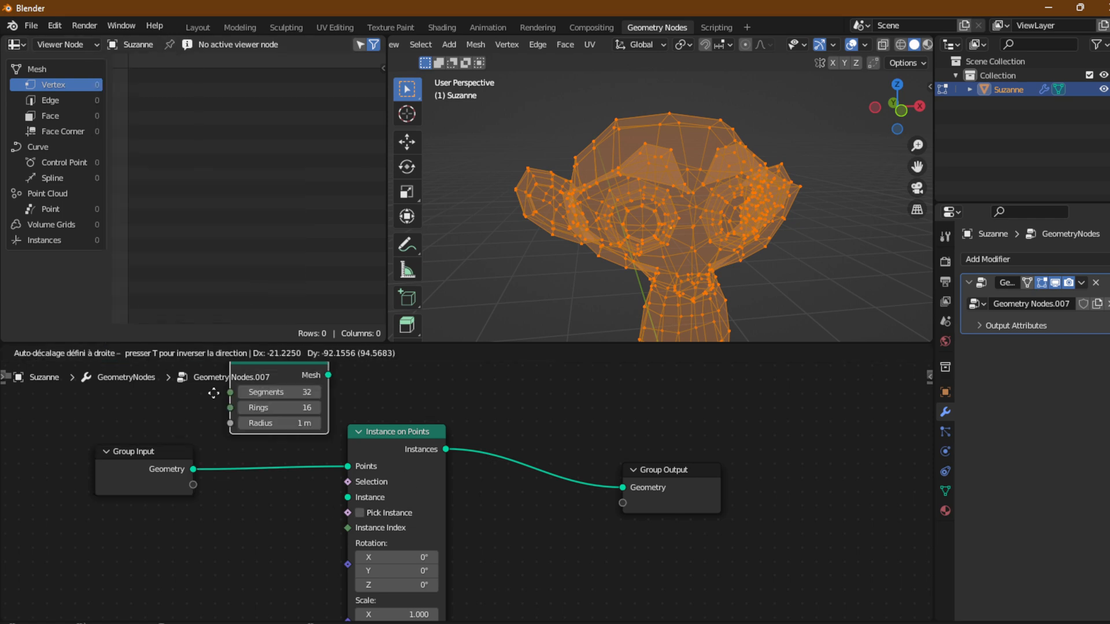
click(159, 531)
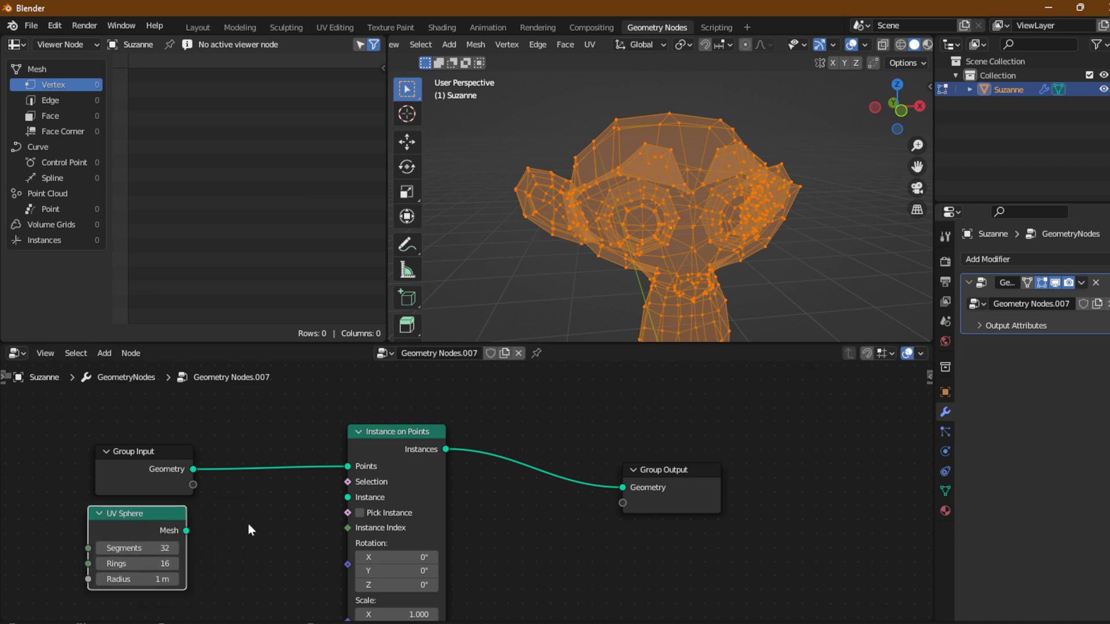
drag(186, 531, 346, 499)
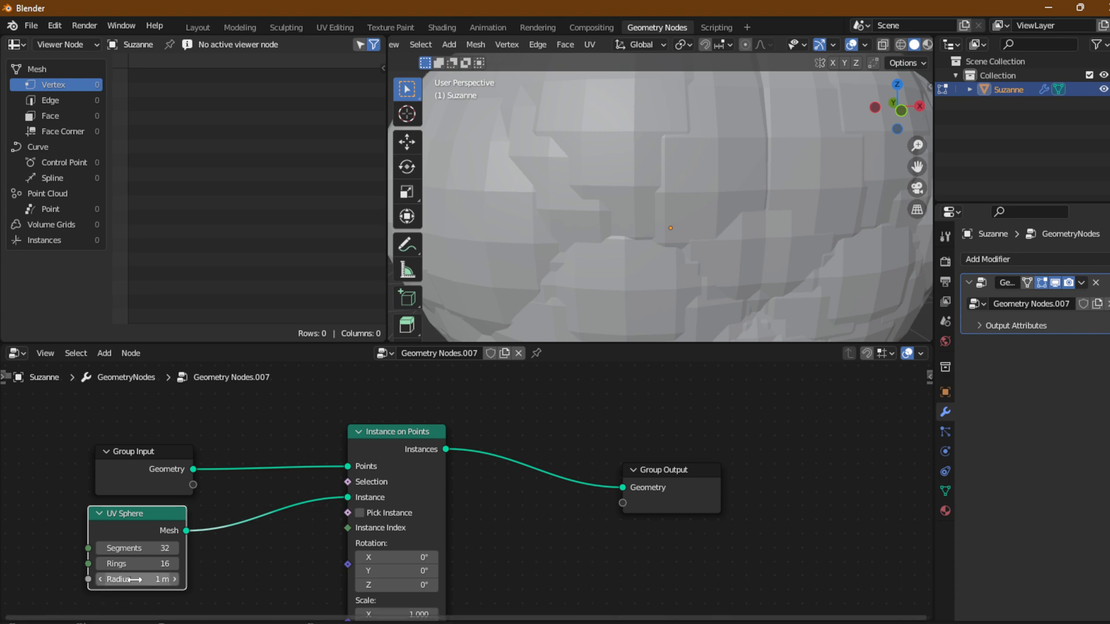
Set the UV Sphere's radius to 0.2 m and examine the sphere instances on Suzanne's points
drag(139, 579, 116, 579)
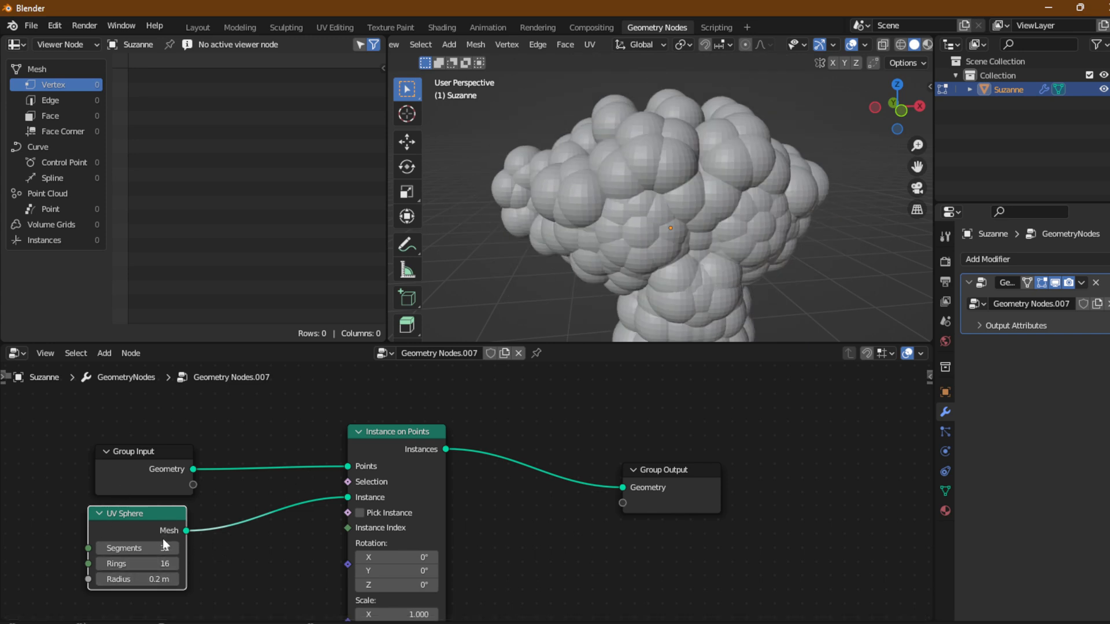
middle_drag(579, 251, 561, 208)
scroll(625, 190, down, 3)
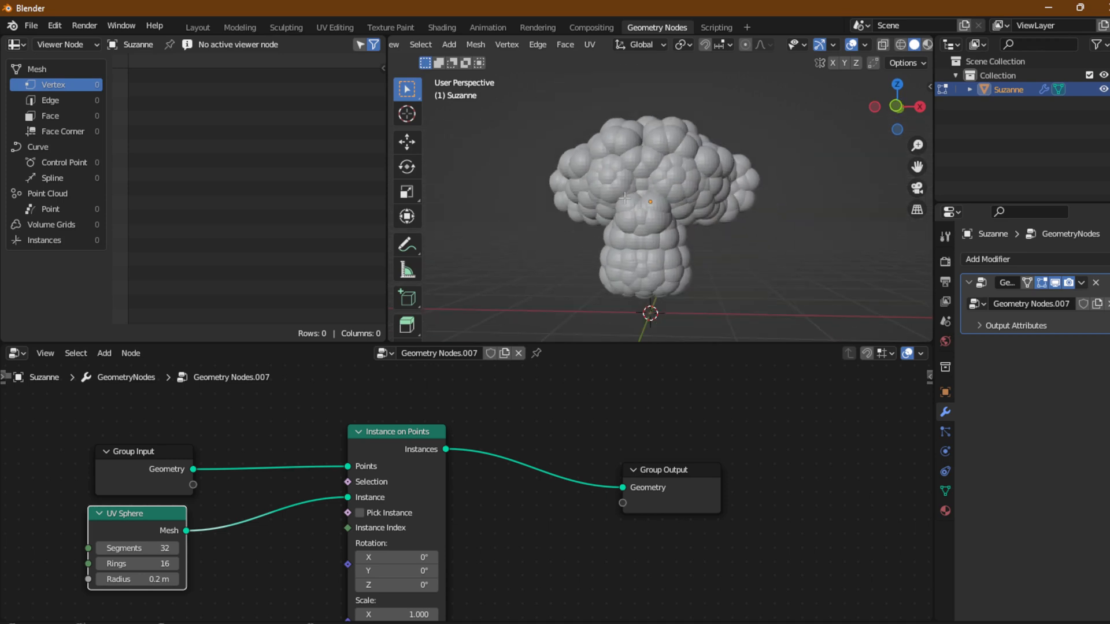
middle_drag(634, 207, 654, 173)
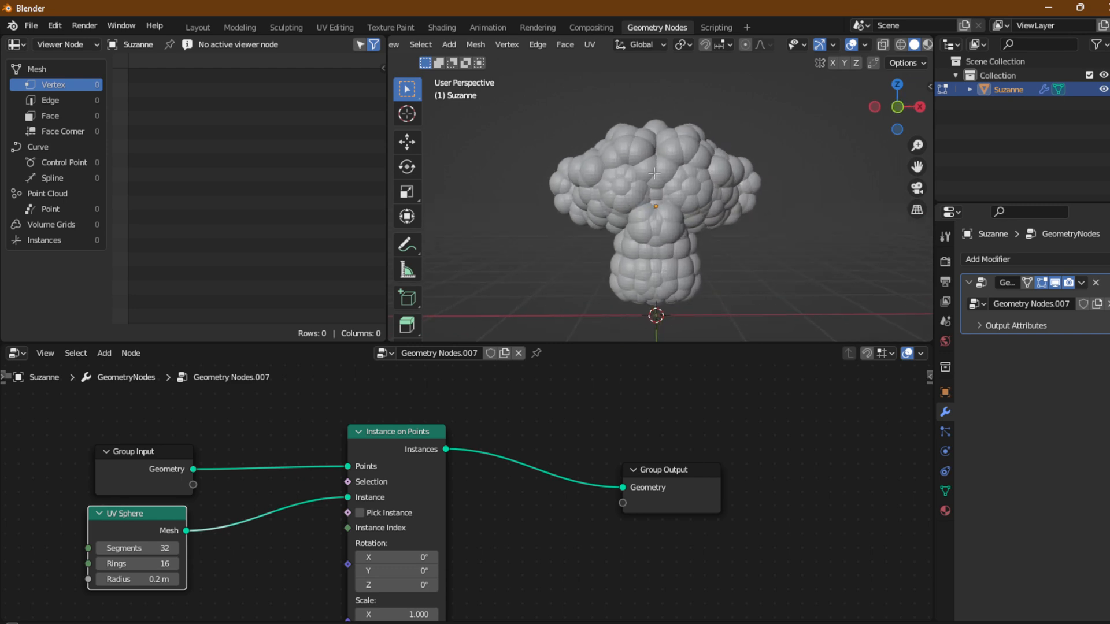
Insert a Convex Hull node between Instance on Points and the Group Output, and space the nodes out evenly
drag(402, 433, 300, 445)
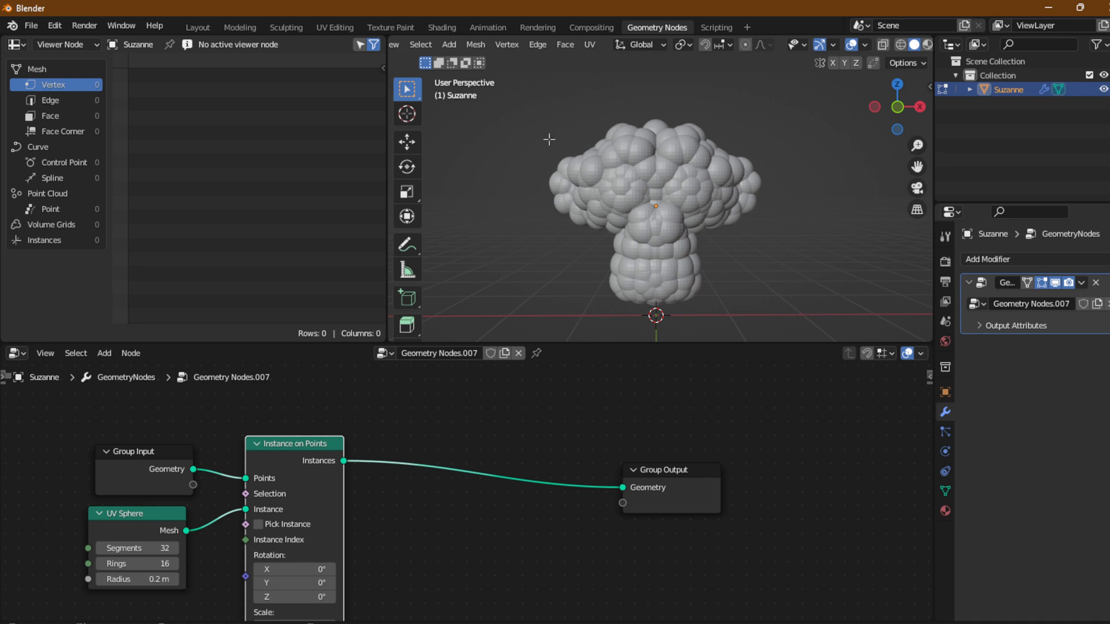
click(104, 352)
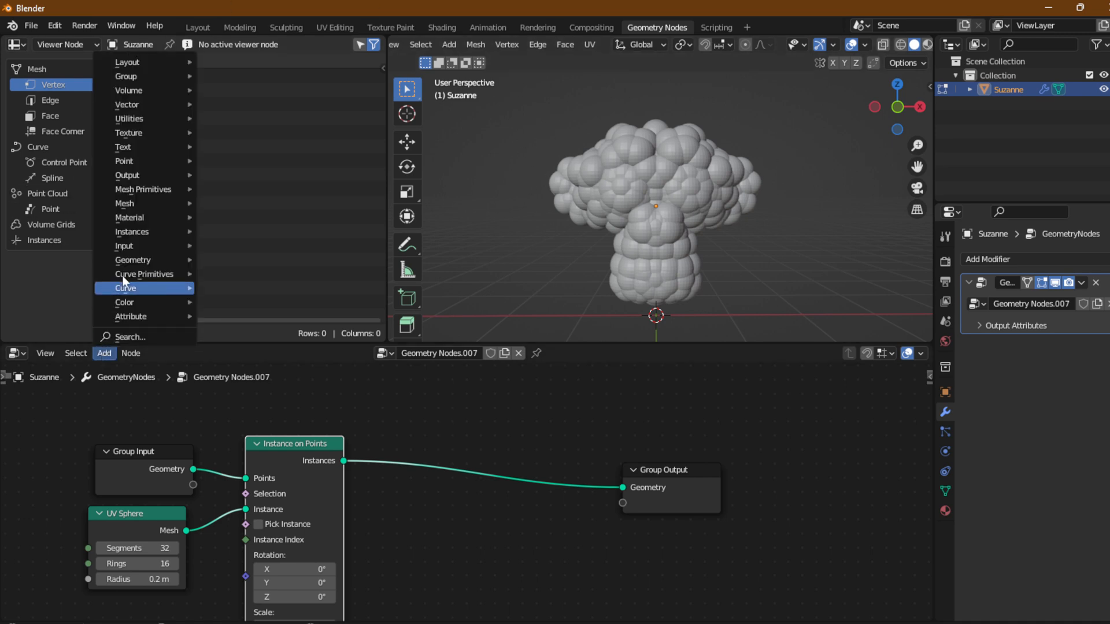
mouse_move(127, 261)
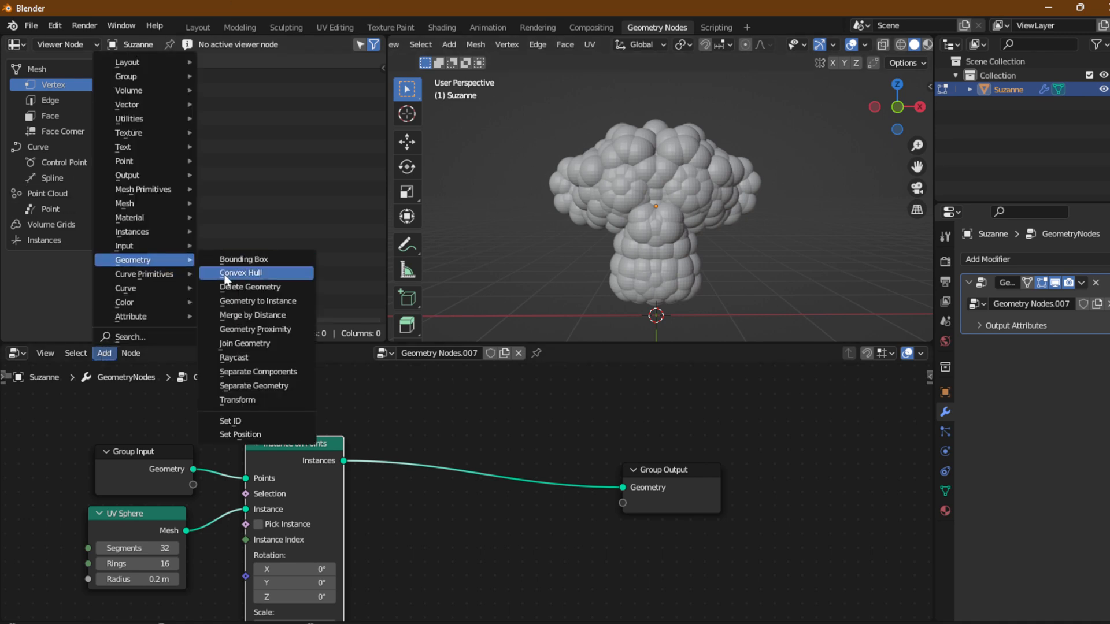
click(253, 273)
click(452, 487)
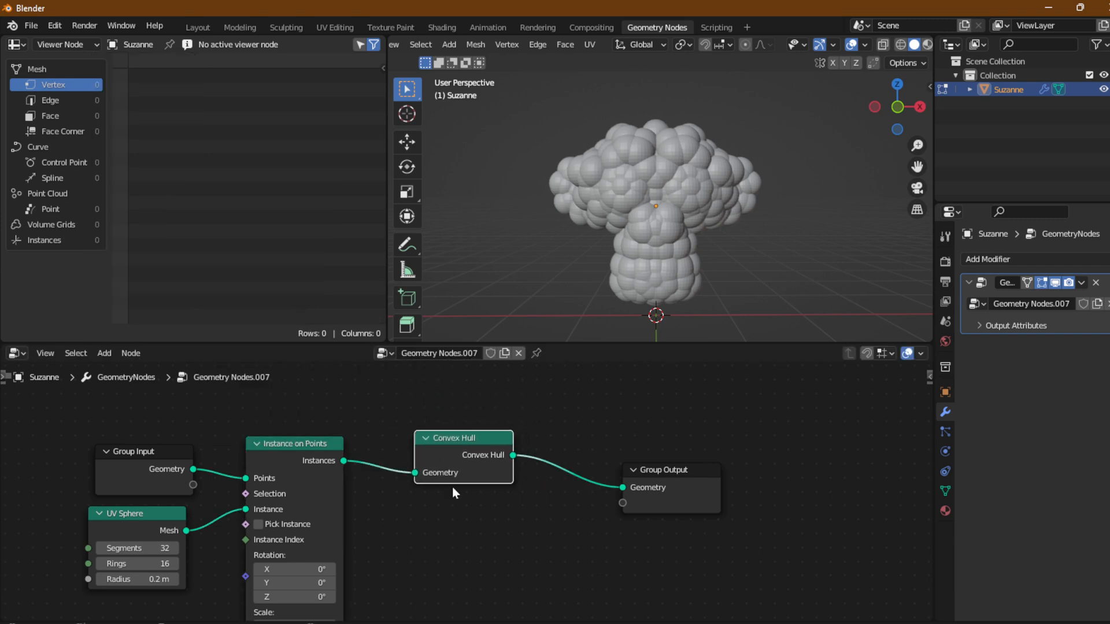
drag(684, 508, 675, 464)
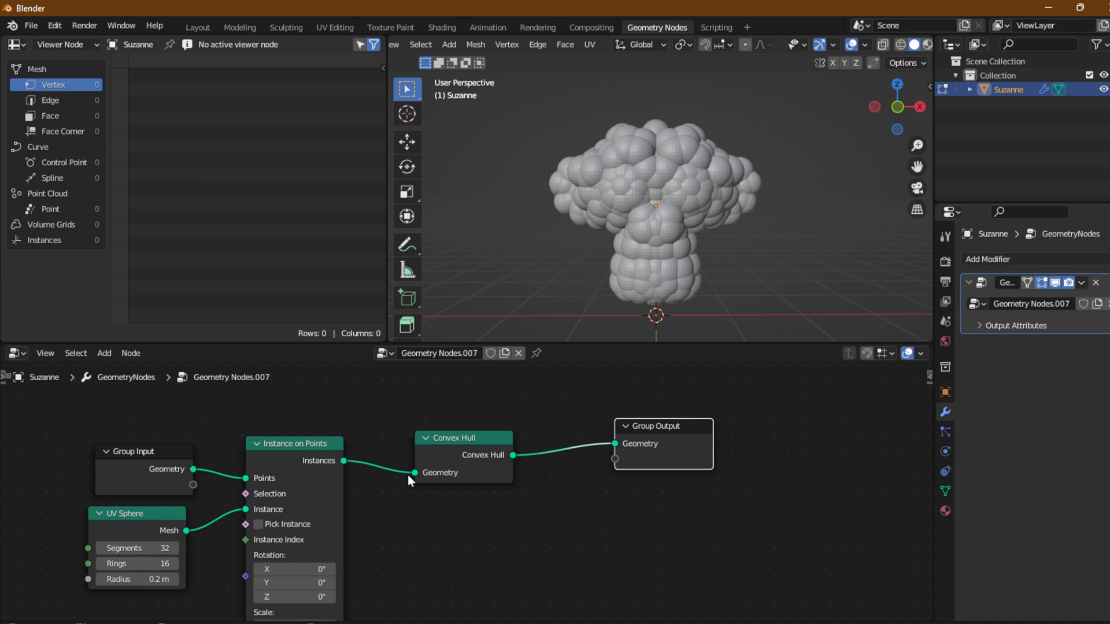
drag(439, 474, 471, 476)
middle_drag(625, 261, 632, 230)
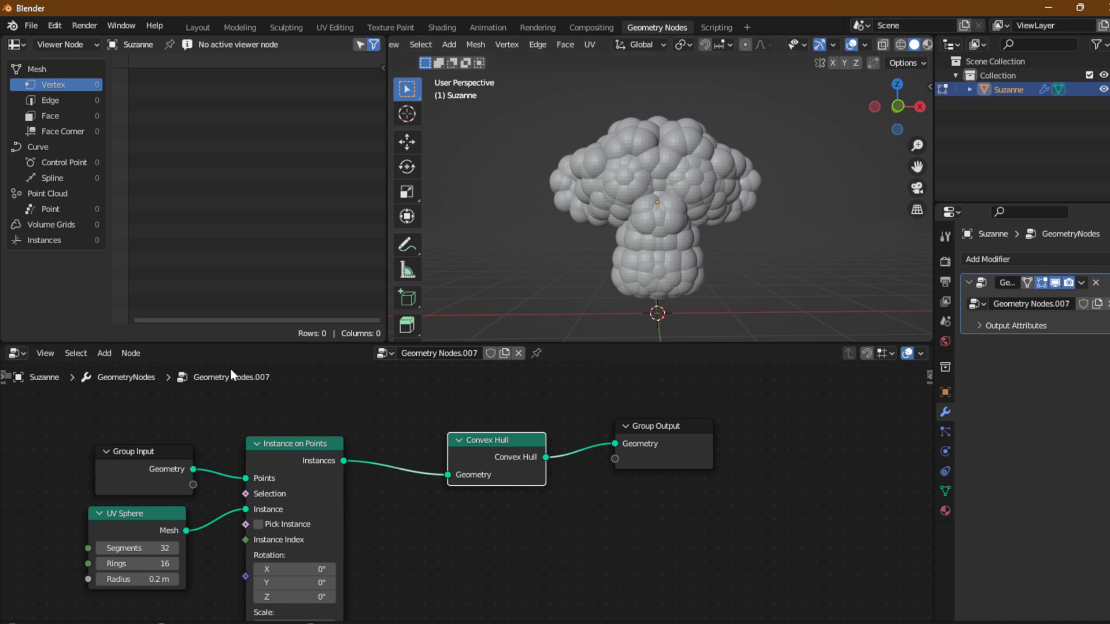
Set the UV Sphere's radius to 0 m and return Suzanne to Object Mode
key(BackSpace)
mouse_move(144, 580)
mouse_down()
mouse_move(209, 580)
mouse_move(139, 579)
mouse_up()
key(Tab)
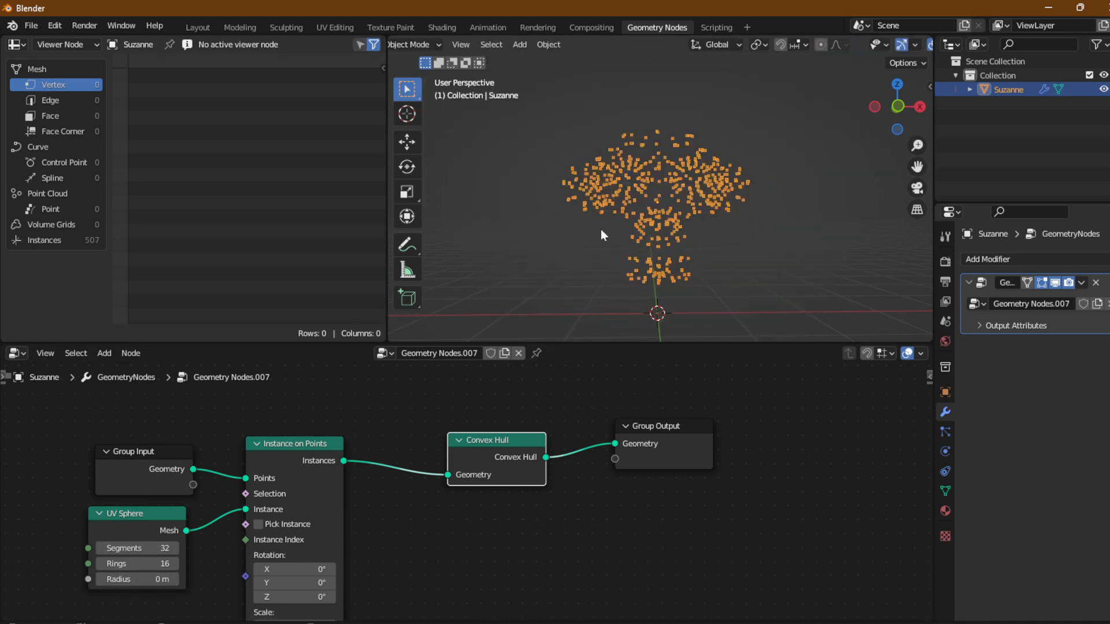
middle_drag(570, 241, 565, 260)
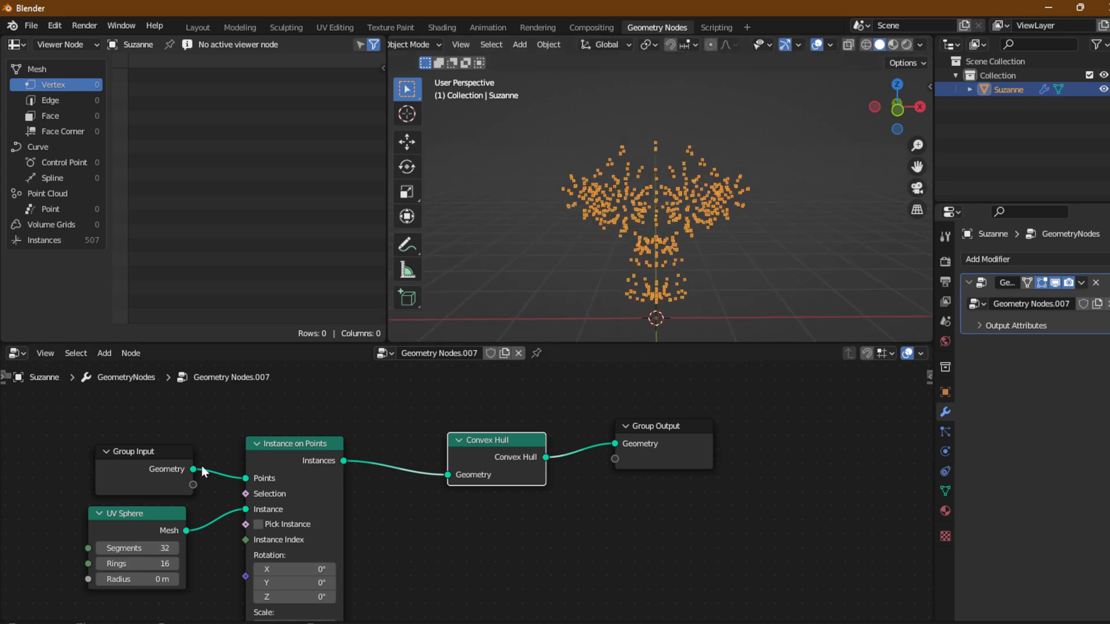
Set the UV Sphere's radius to 0.5 m and move Group Output and Convex Hull away from Instance on Points to make room
mouse_move(129, 579)
mouse_down()
mouse_move(191, 579)
mouse_move(126, 579)
mouse_move(159, 579)
mouse_move(150, 579)
mouse_up()
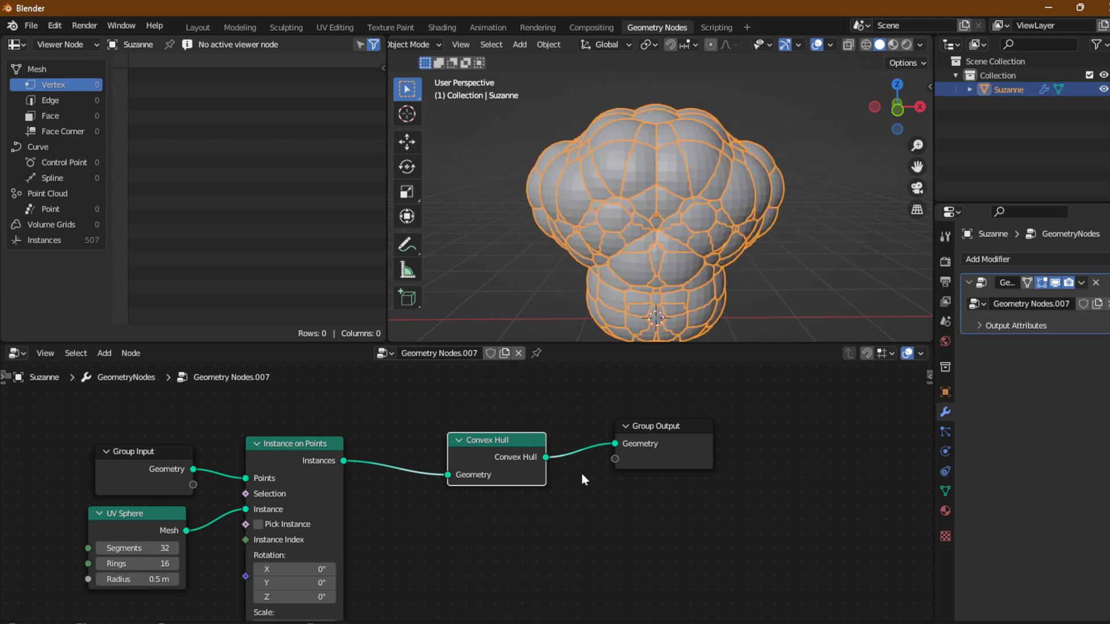
drag(644, 449, 782, 451)
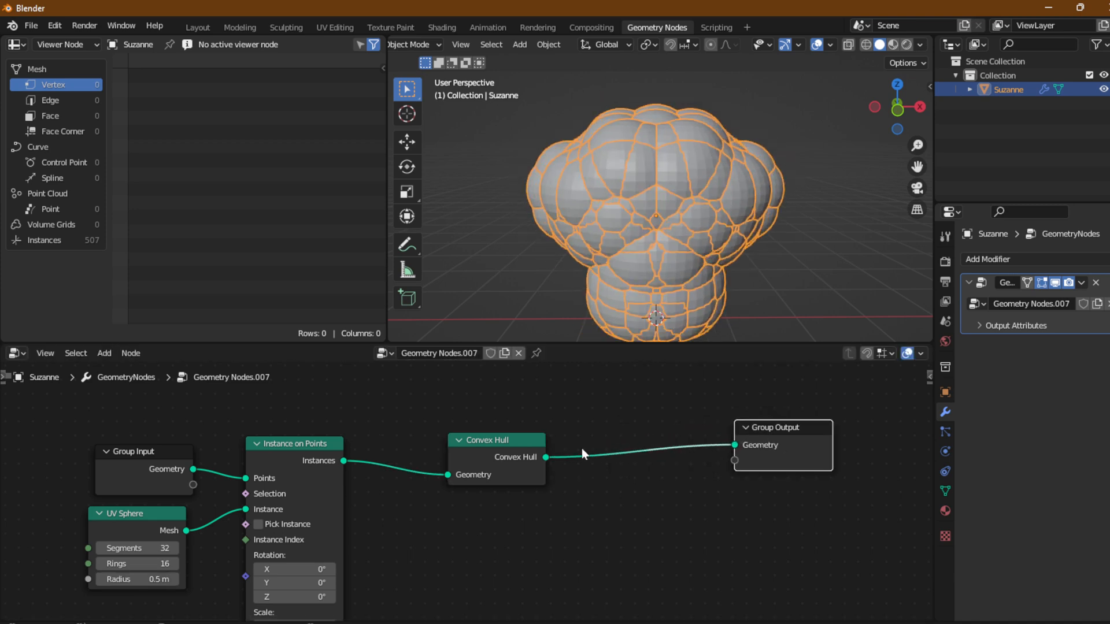
drag(466, 452, 548, 451)
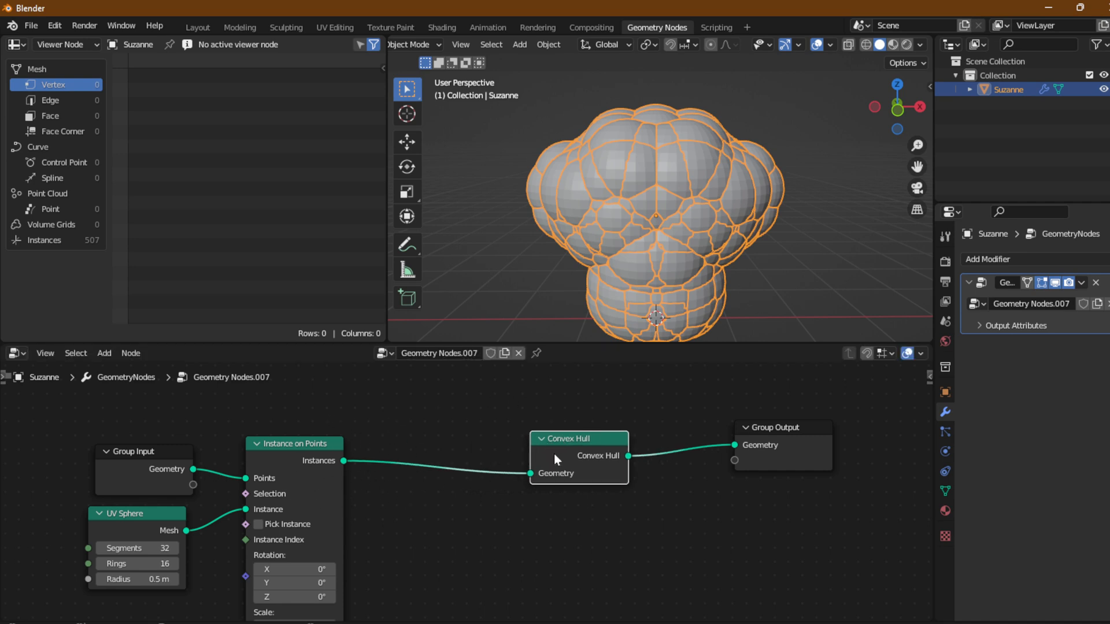
drag(554, 453, 617, 452)
Insert a Realize Instances node between Instance on Points and Convex Hull, and examine the resulting hull from another angle
click(103, 353)
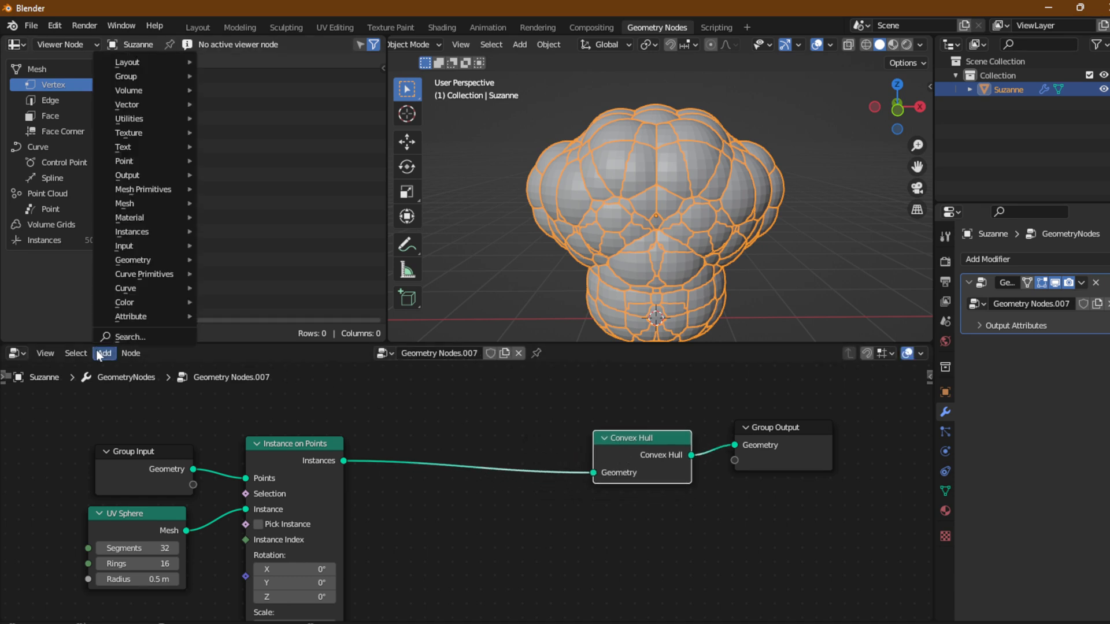
mouse_move(129, 263)
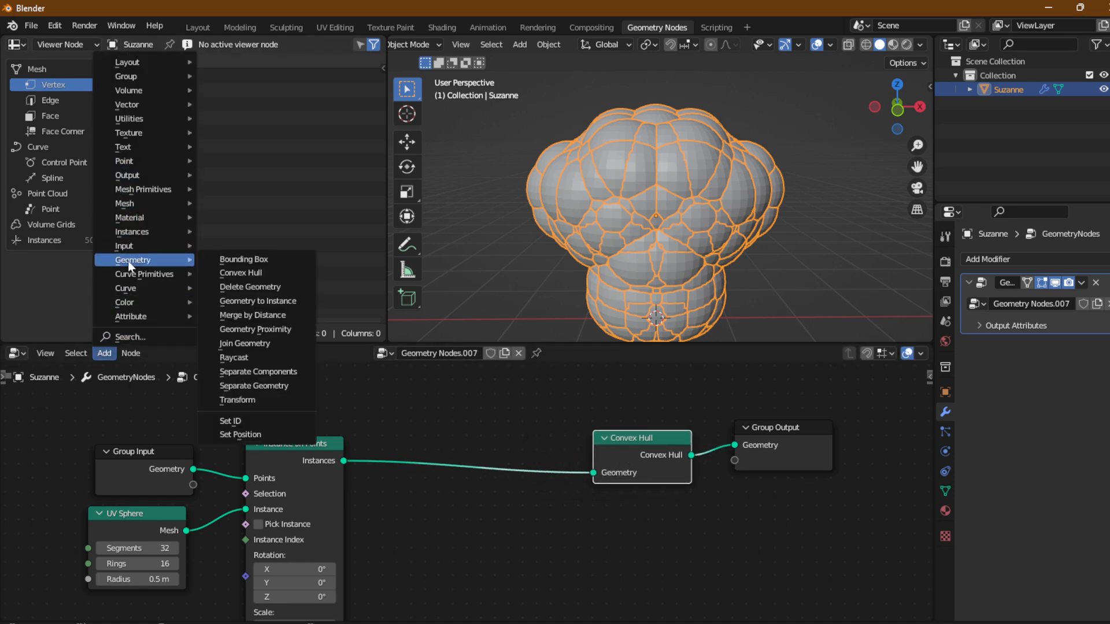
mouse_move(139, 232)
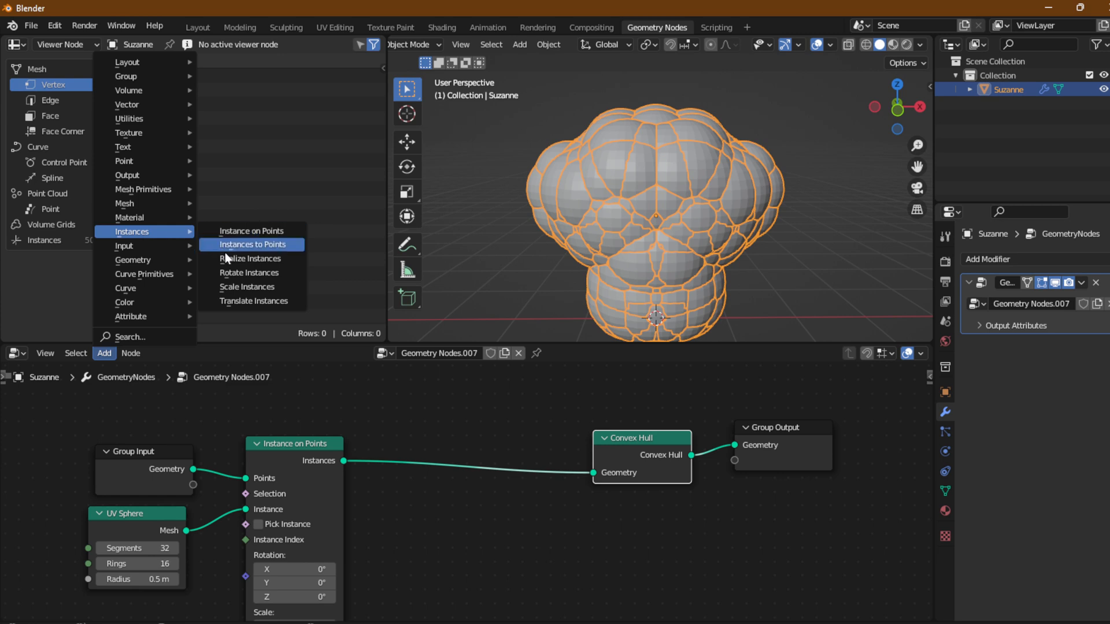
click(268, 258)
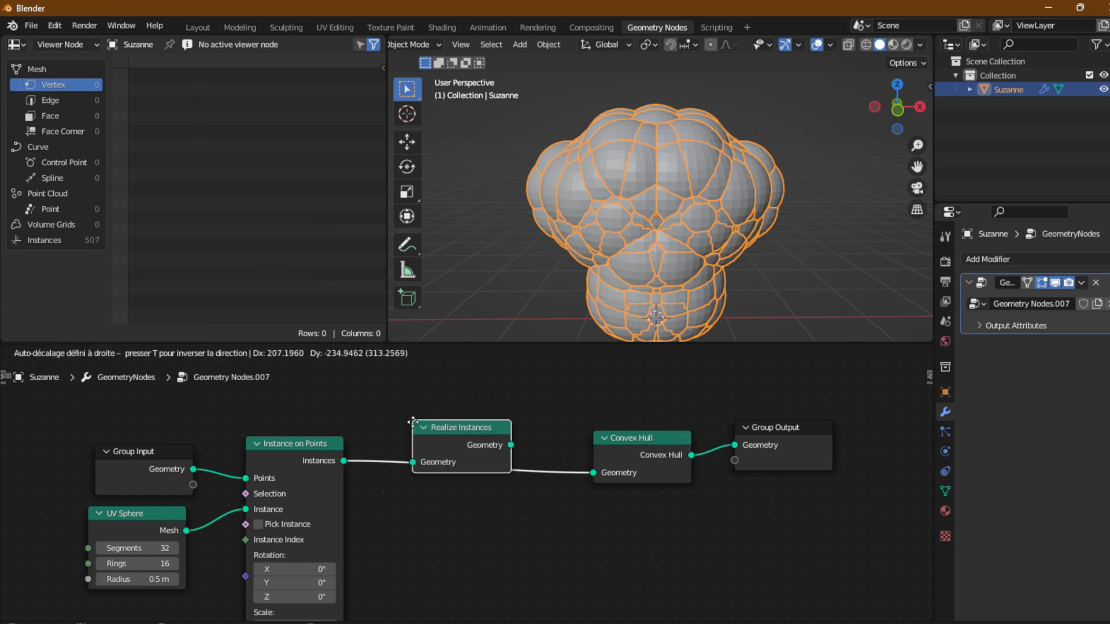
click(398, 443)
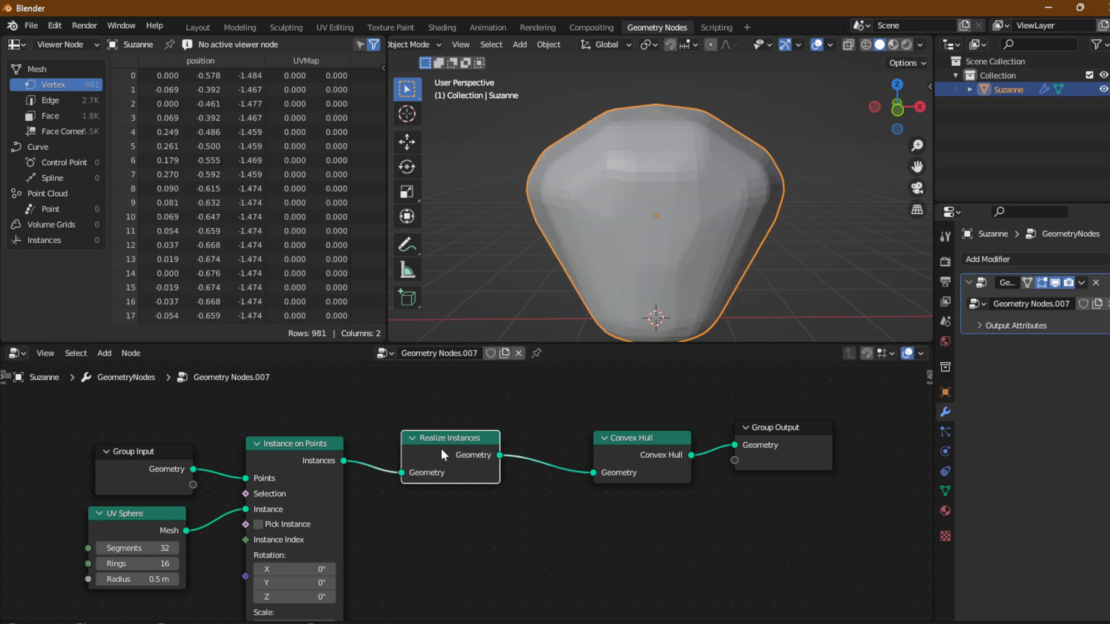
middle_drag(518, 310, 601, 304)
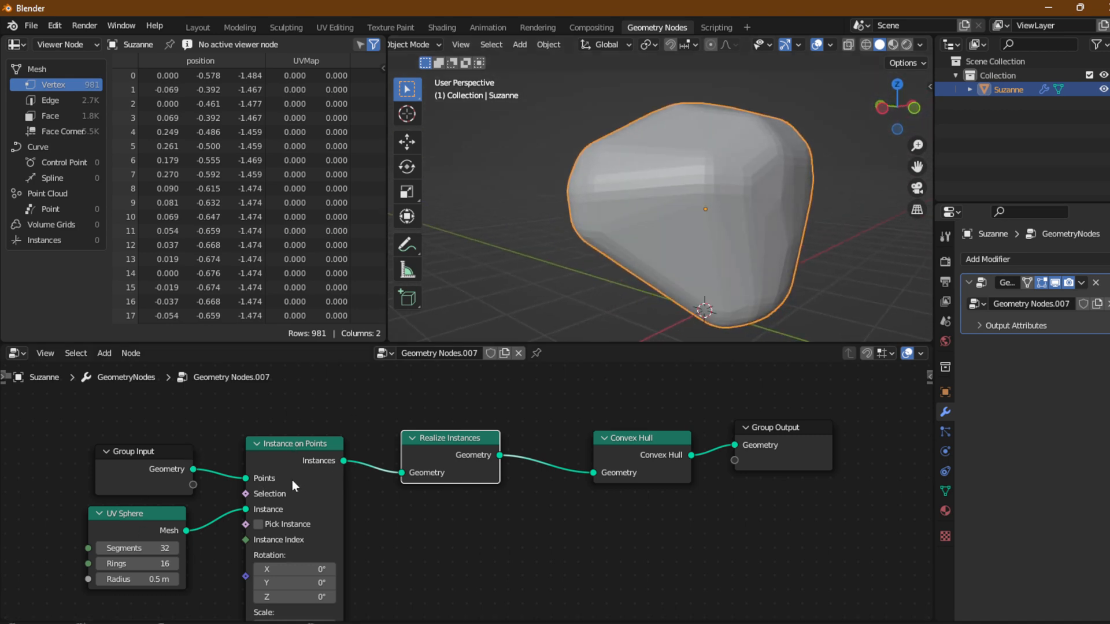
Link Instance on Points directly to Convex Hull for comparison, and put Realize Instances back between them
drag(405, 469, 600, 459)
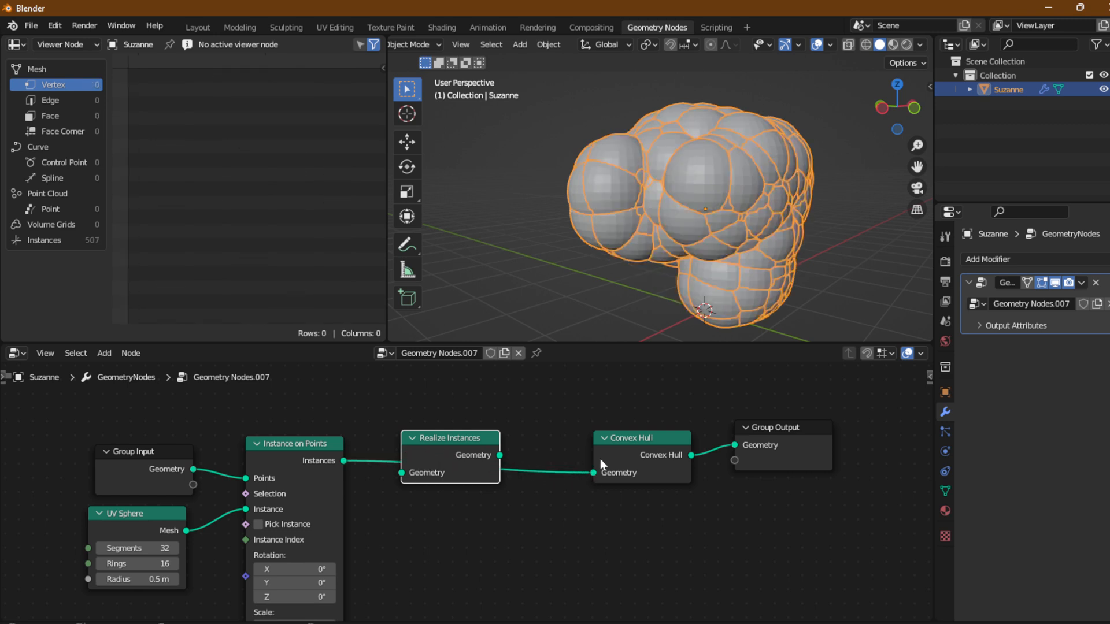
middle_drag(554, 289, 501, 226)
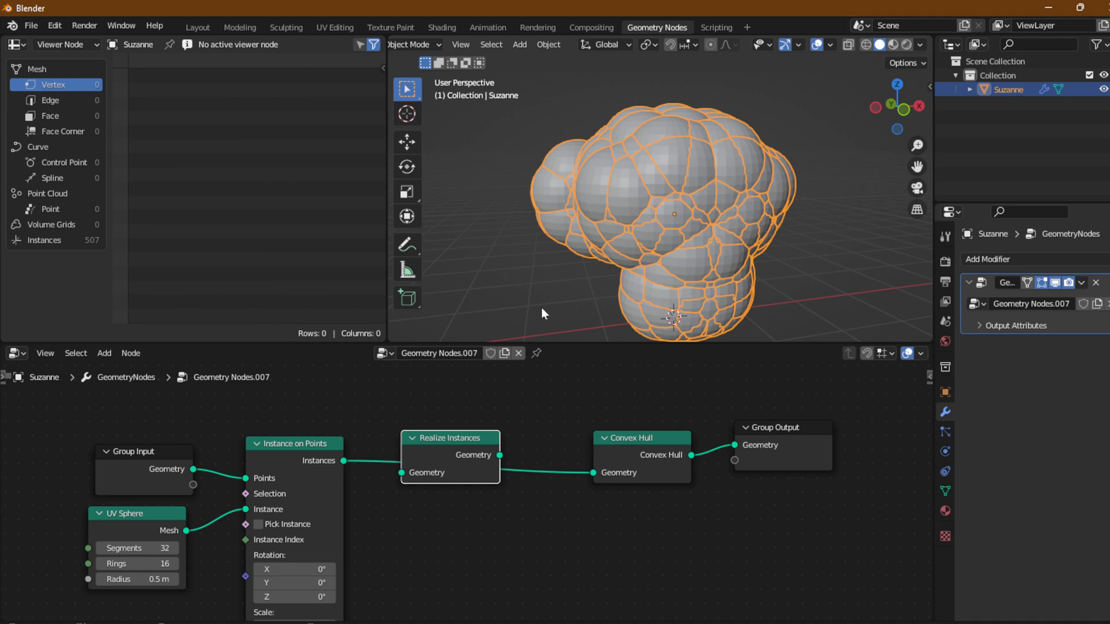
mouse_move(460, 457)
mouse_down()
mouse_move(496, 485)
mouse_move(469, 441)
mouse_move(443, 468)
mouse_move(486, 449)
mouse_move(459, 443)
mouse_move(466, 460)
mouse_up()
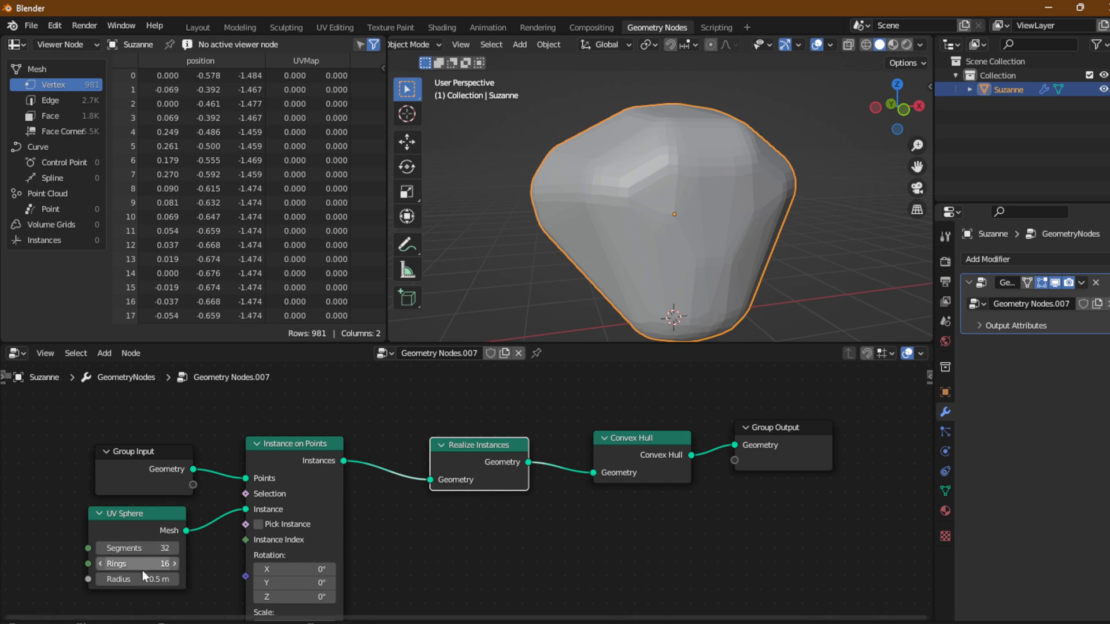
Set the UV Sphere's radius to 0.2 m to see its effect on the convex hull
click(103, 581)
text(0.3)
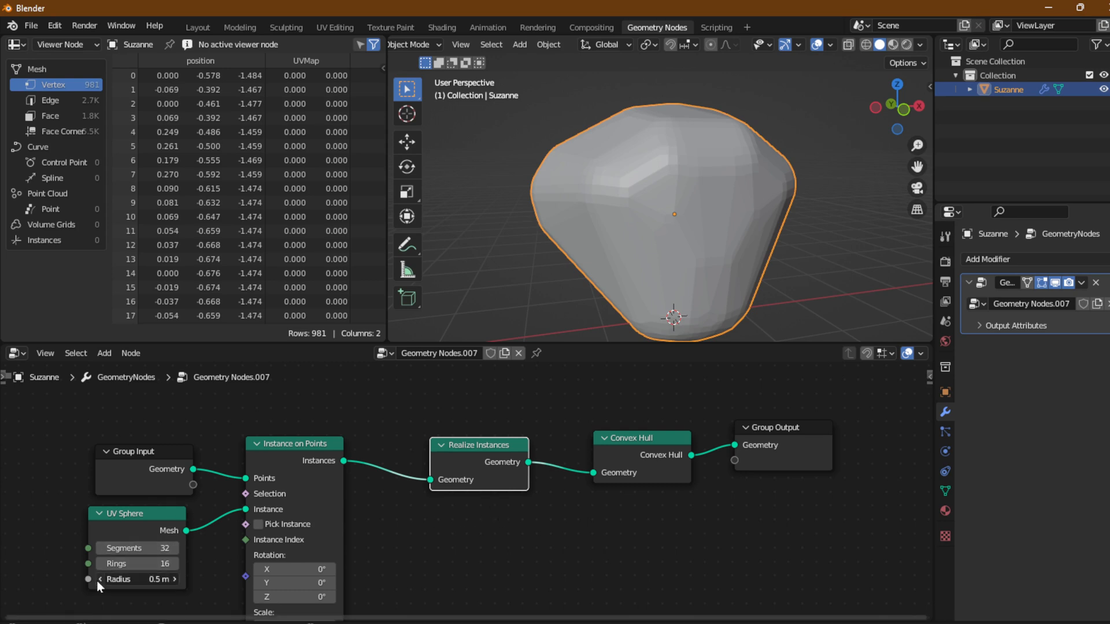
key(Return)
click(97, 580)
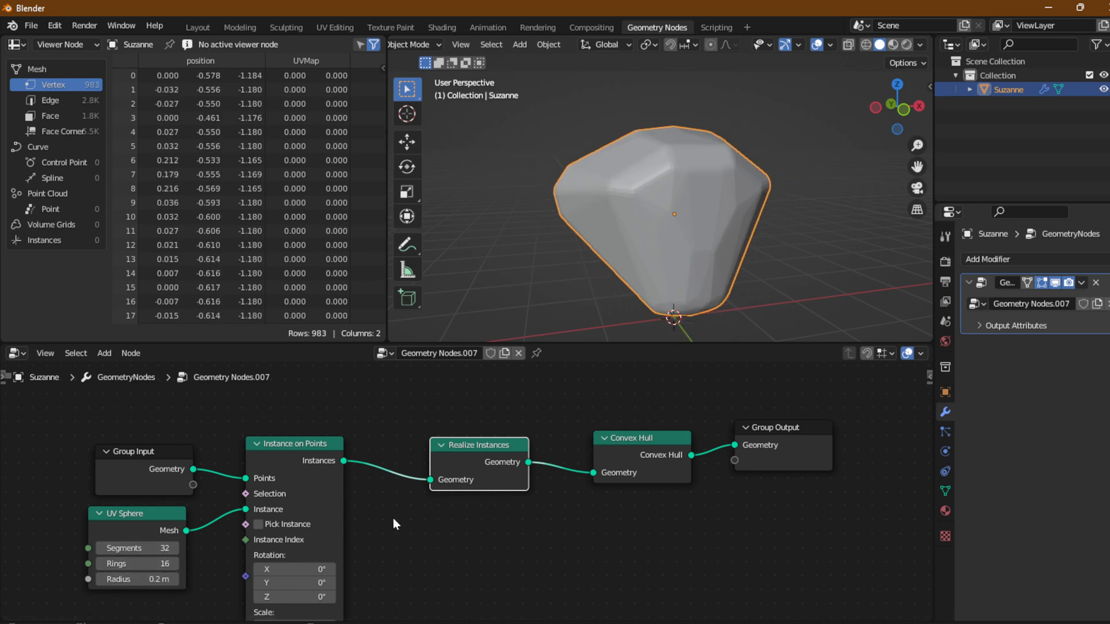
Link Instance on Points directly to the Group Output and set the UV Sphere's radius to 0.3 m
drag(430, 480, 734, 445)
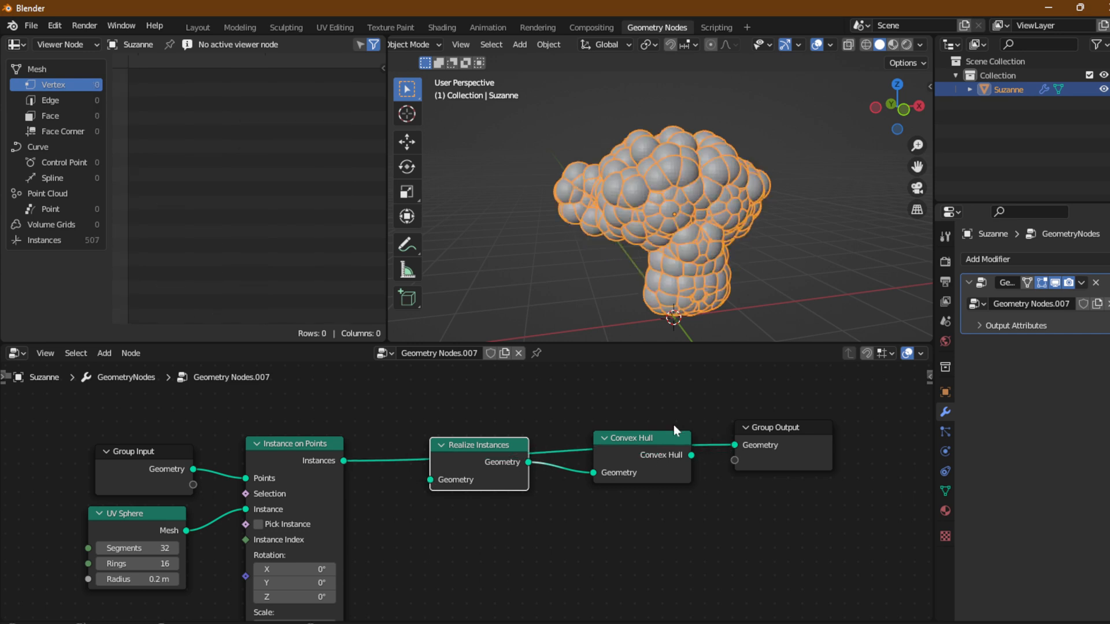
click(97, 580)
click(97, 580)
click(175, 580)
click(175, 580)
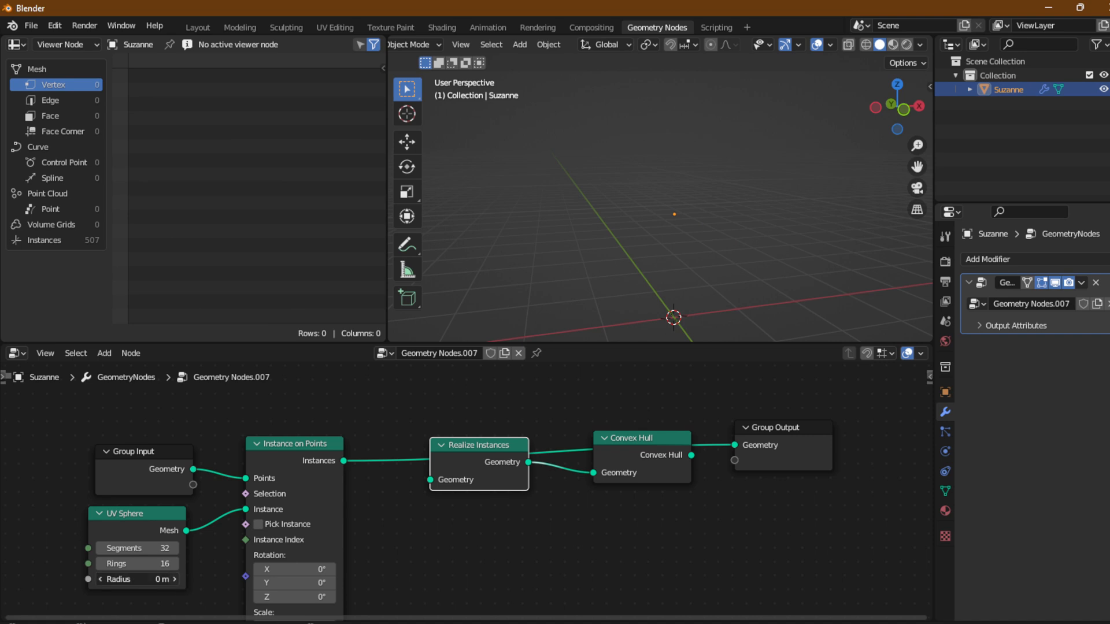
click(174, 580)
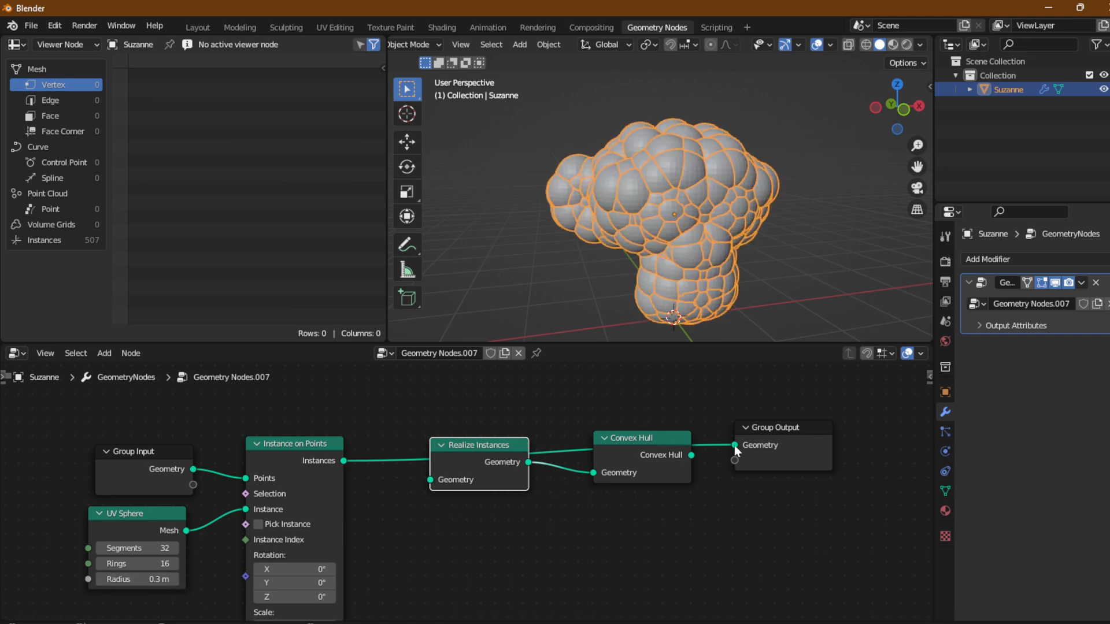
Route Instance on Points through Realize Instances and Convex Hull to the Group Output again, and rearrange the nodes to leave space before the output
drag(734, 445, 433, 481)
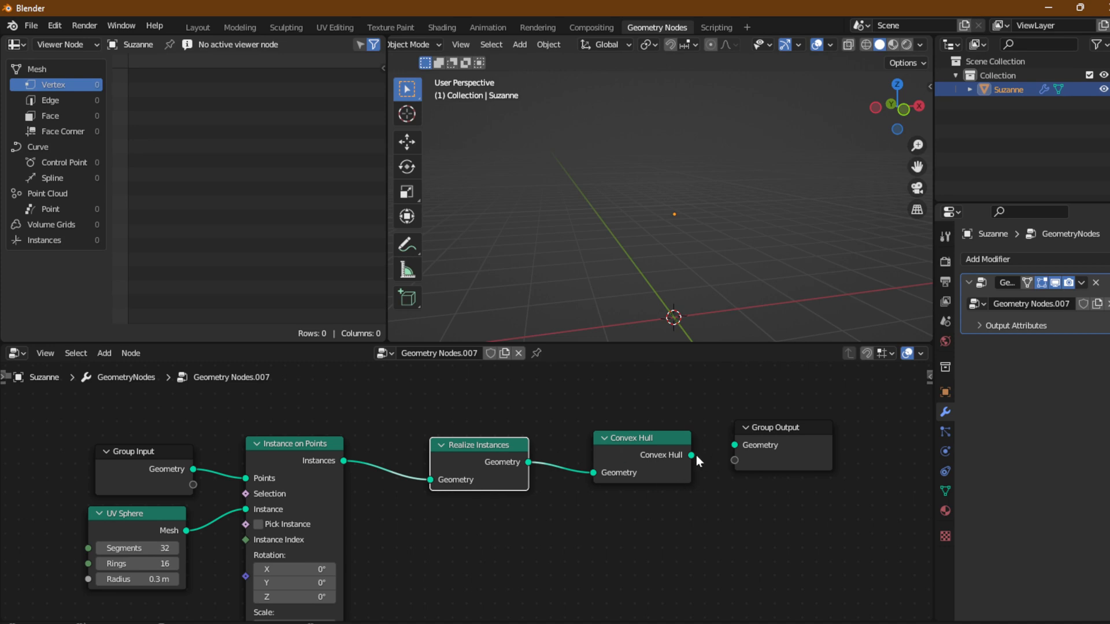
drag(734, 445, 734, 445)
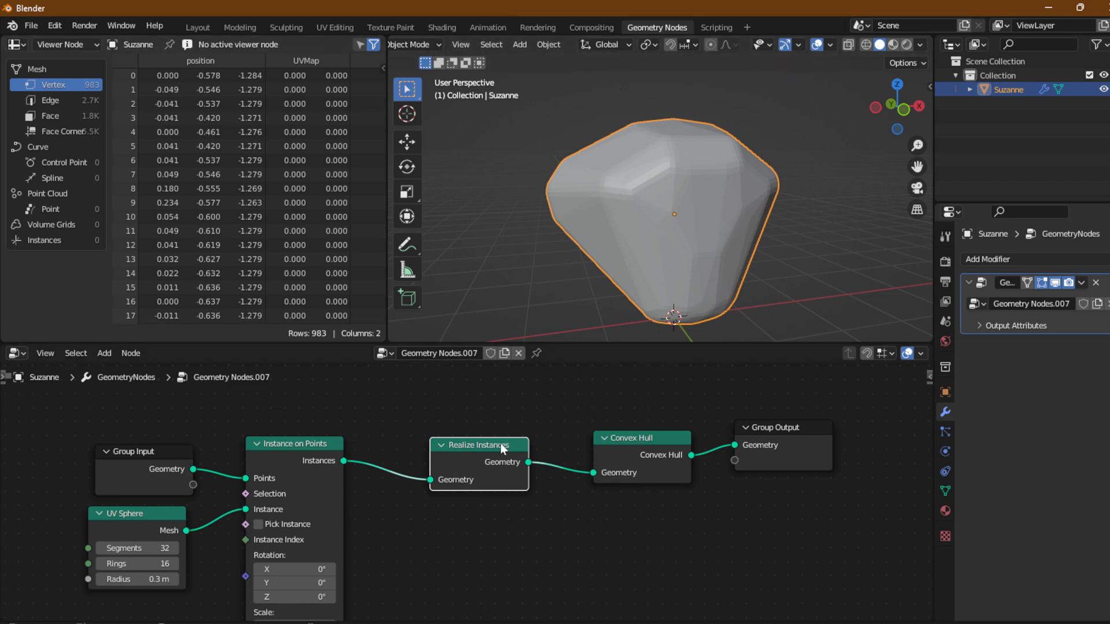
drag(501, 443, 425, 446)
drag(630, 452, 509, 462)
drag(777, 439, 781, 462)
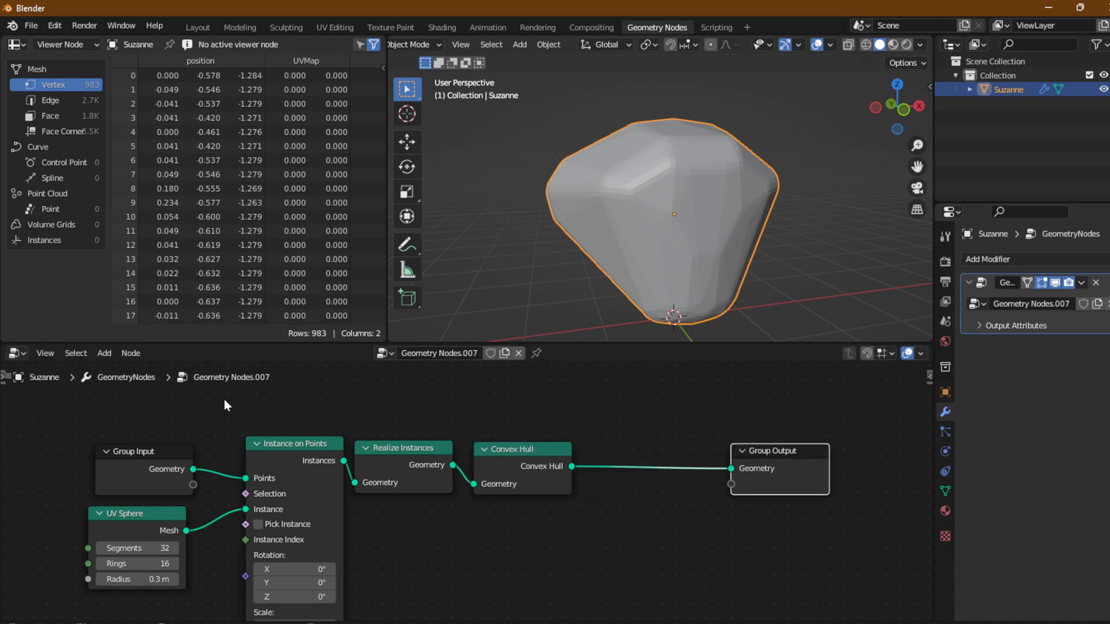
Insert a Join Geometry node between Convex Hull and the Group Output
click(104, 354)
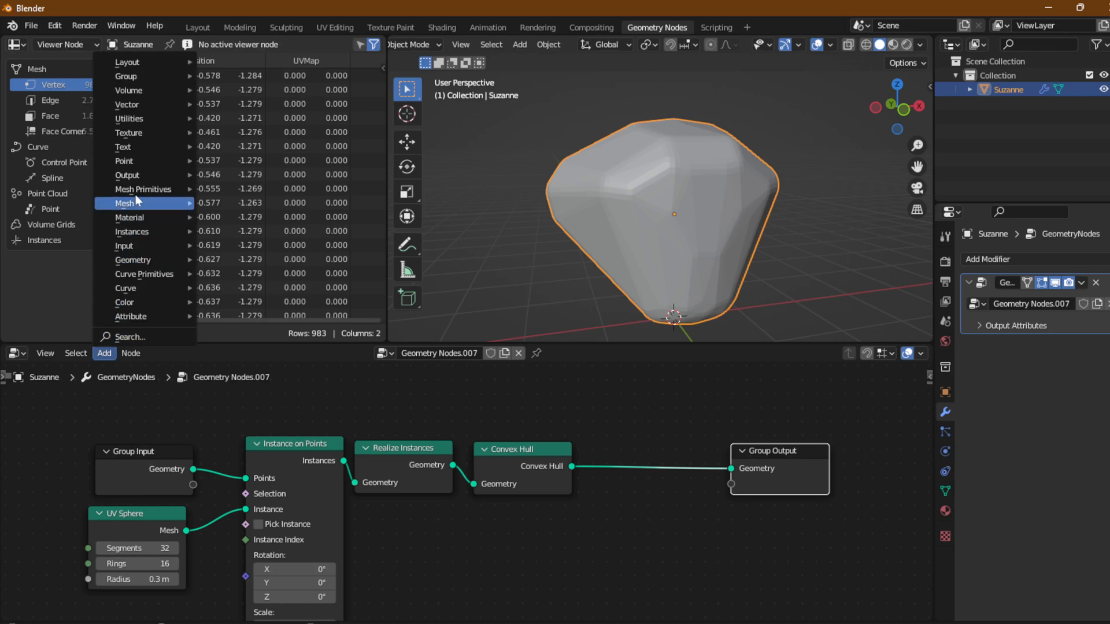
mouse_move(137, 263)
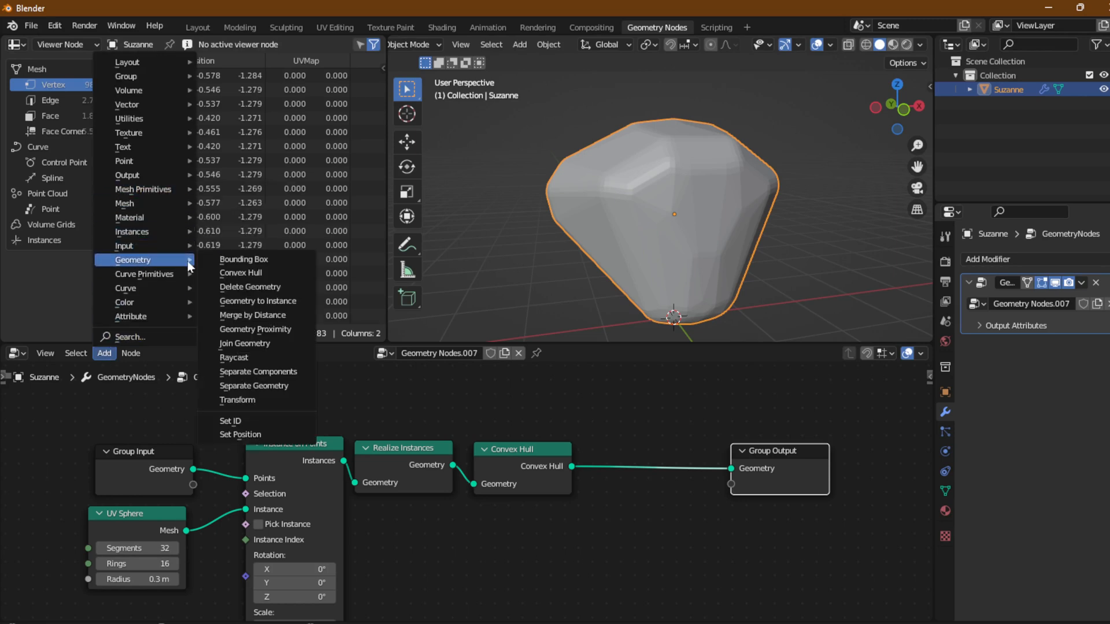
click(276, 343)
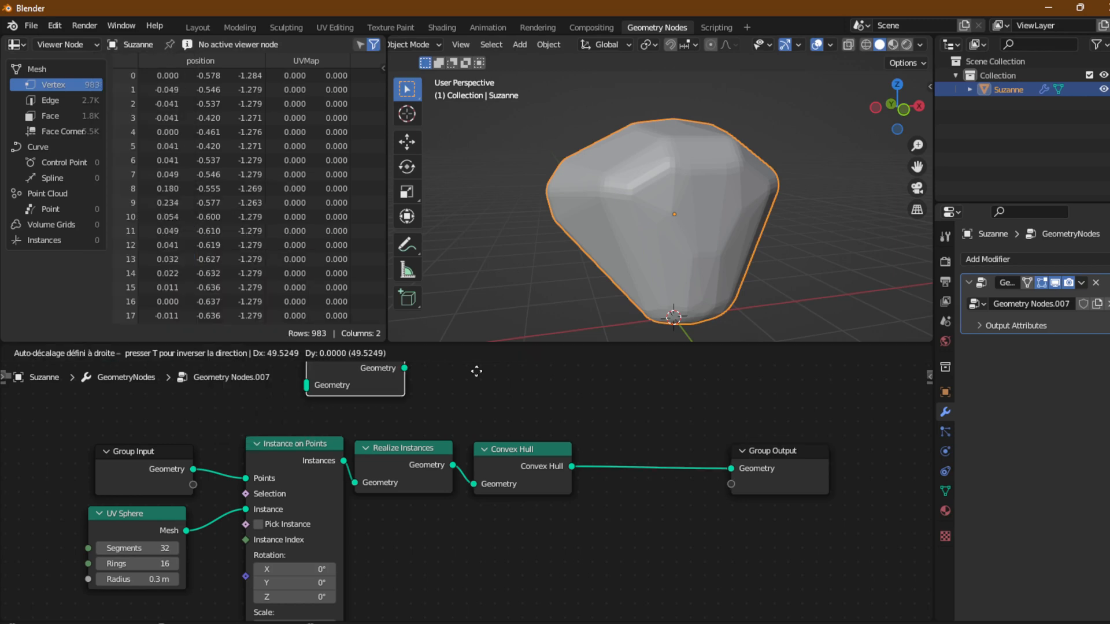
click(772, 465)
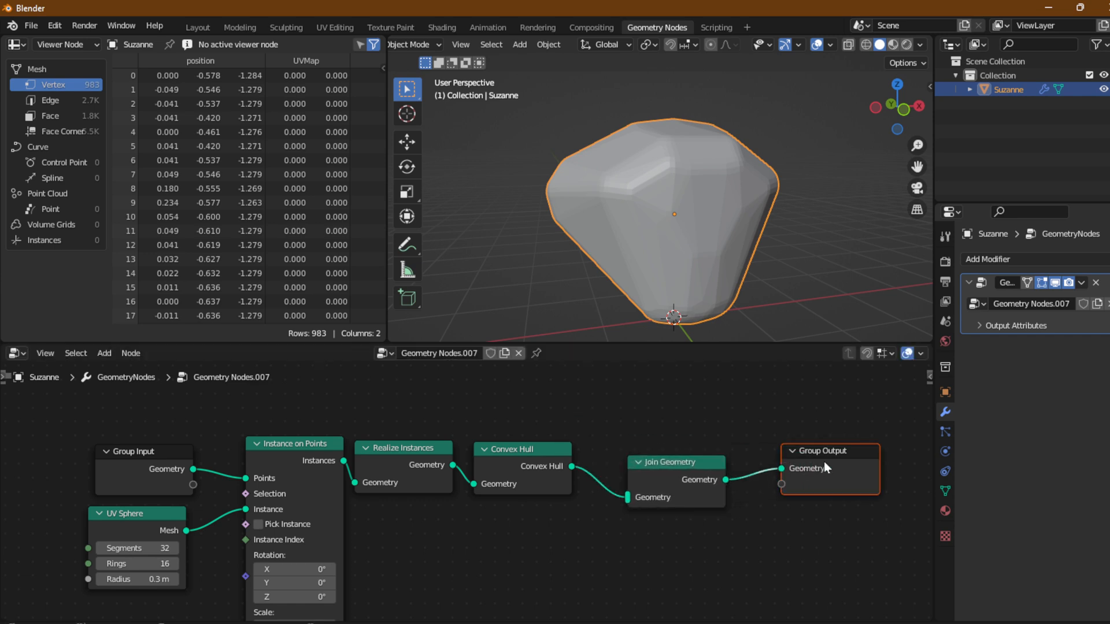
click(634, 430)
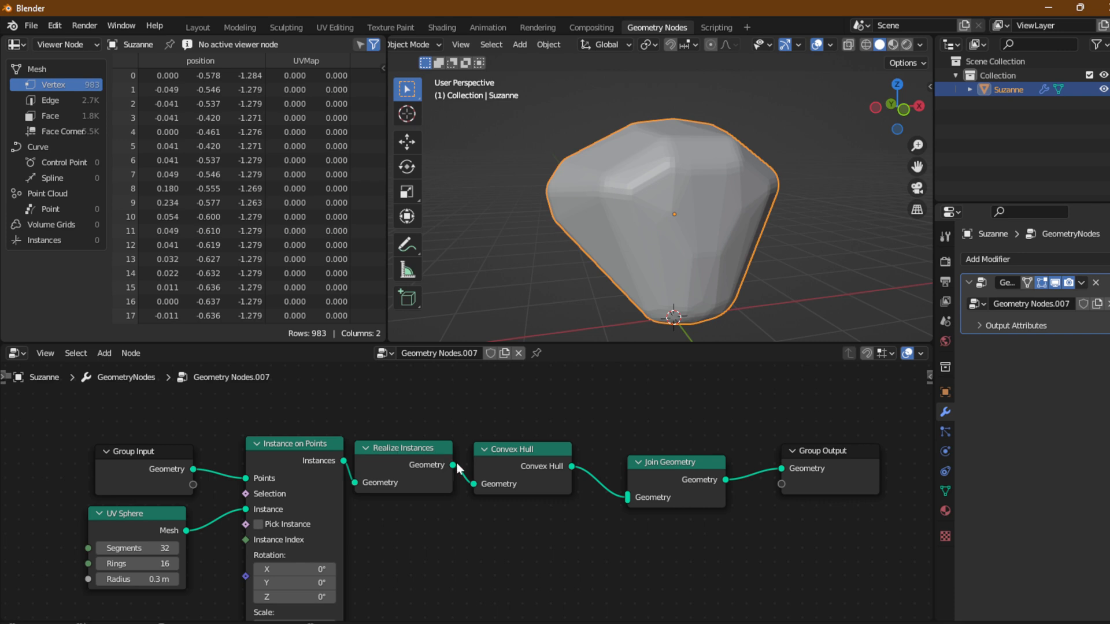
Connect Realize Instances to Join Geometry as a second input, and move Convex Hull above that link
drag(453, 465, 627, 498)
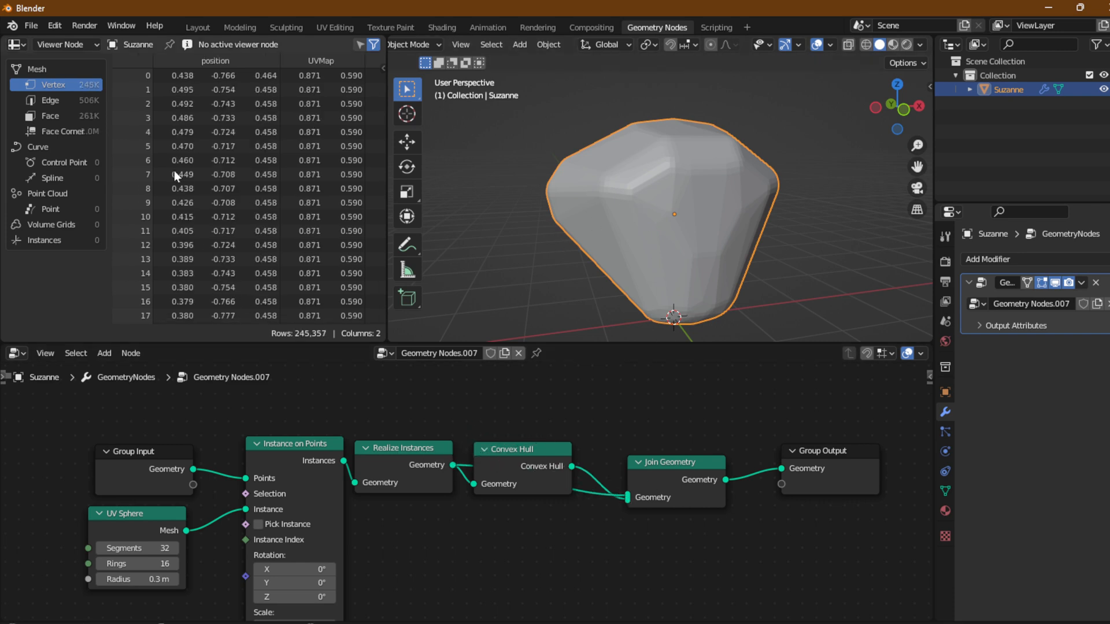
scroll(187, 182, down, 5)
scroll(188, 181, up, 1)
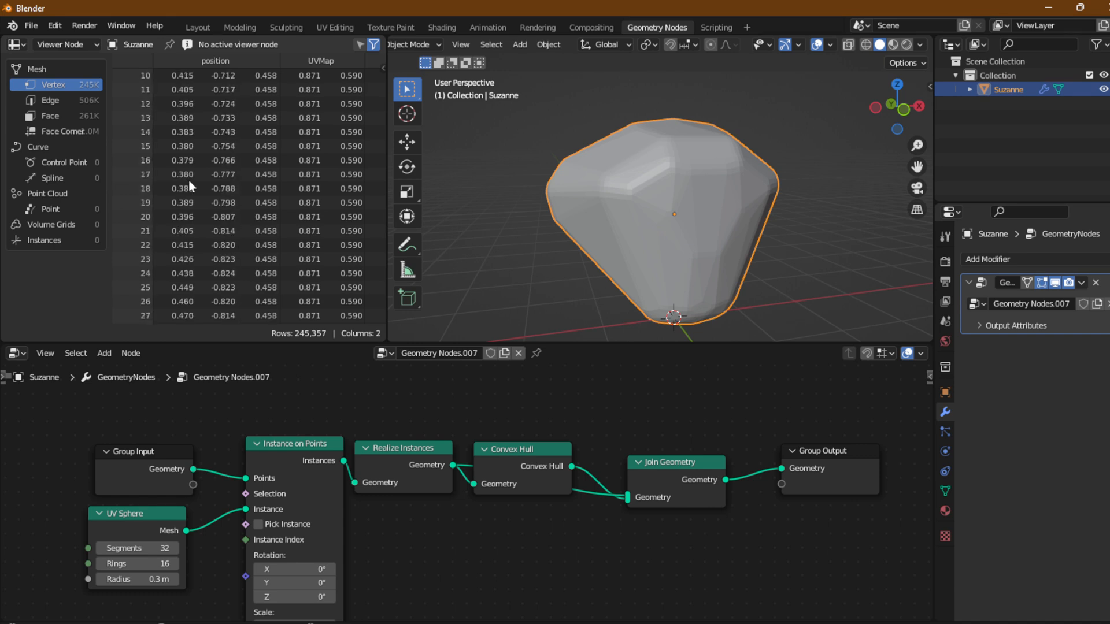
drag(527, 451, 543, 401)
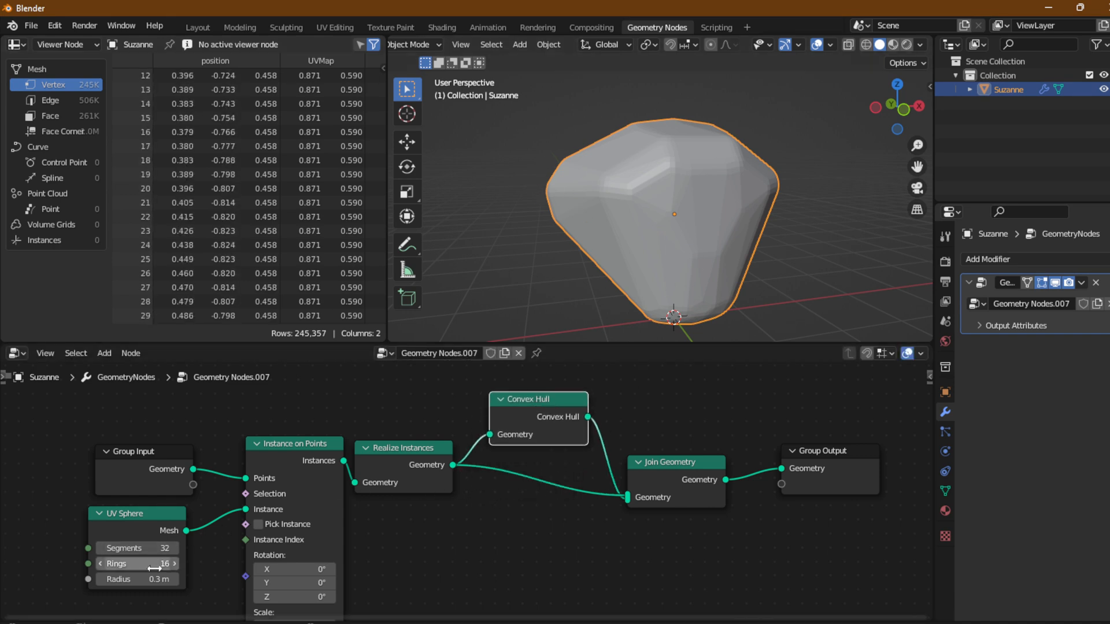
Set the UV Sphere's radius to 8.5 m, and replace Convex Hull and Join Geometry with a direct link from Realize Instances to the Group Output
drag(150, 579, 488, 441)
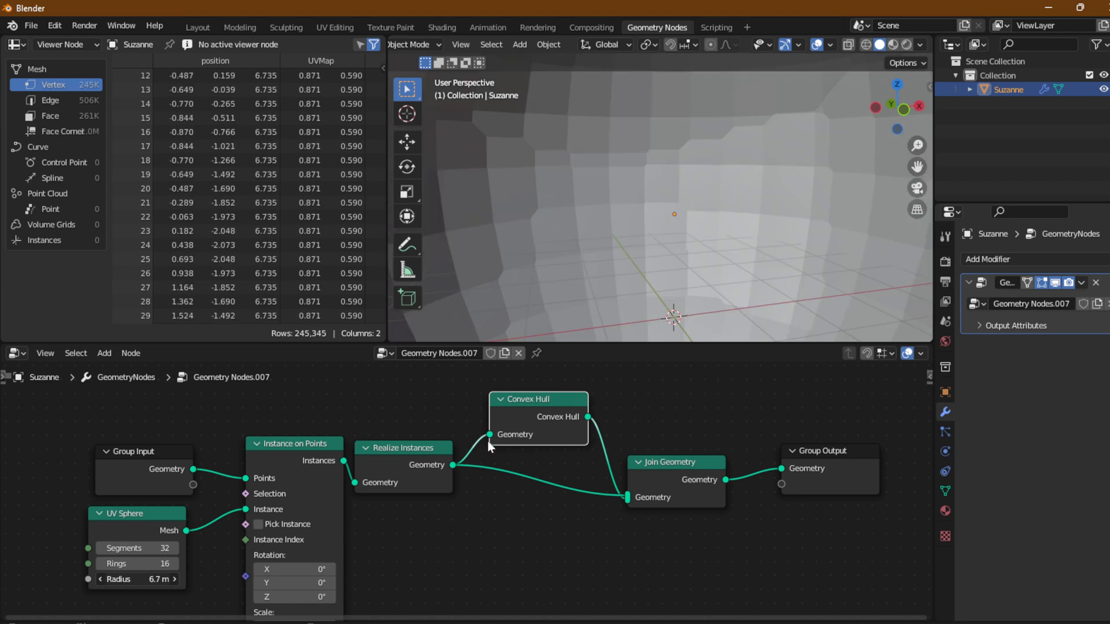
key(x)
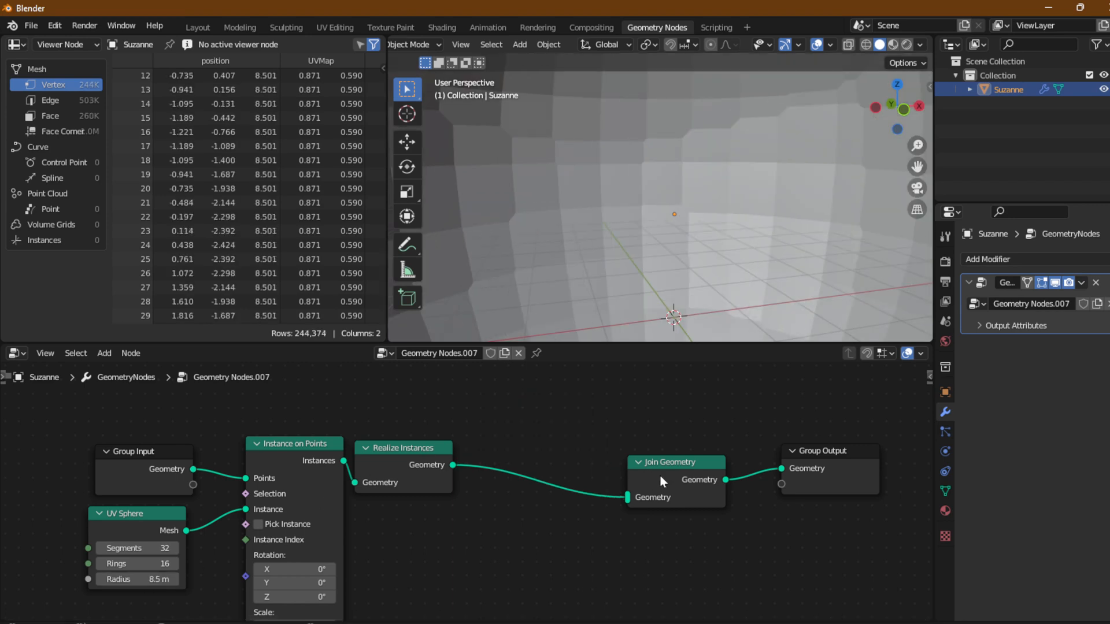
click(660, 474)
key(x)
drag(454, 464, 784, 470)
scroll(618, 270, down, 6)
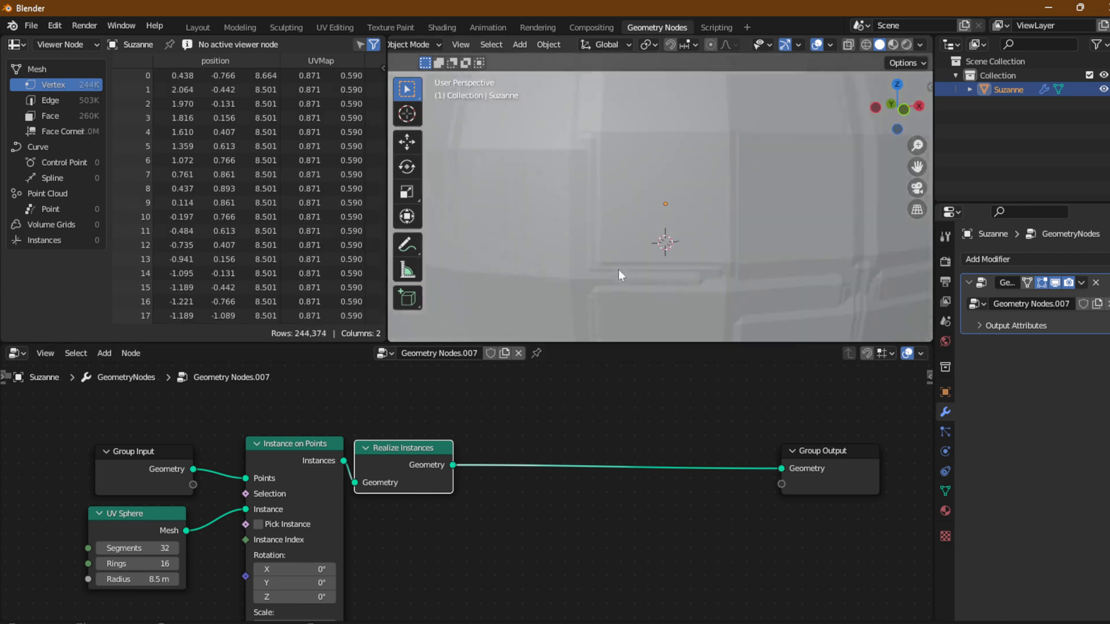
Set the UV Sphere's radius to 1.2 m and examine the realized spheres up close
click(136, 580)
text(5)
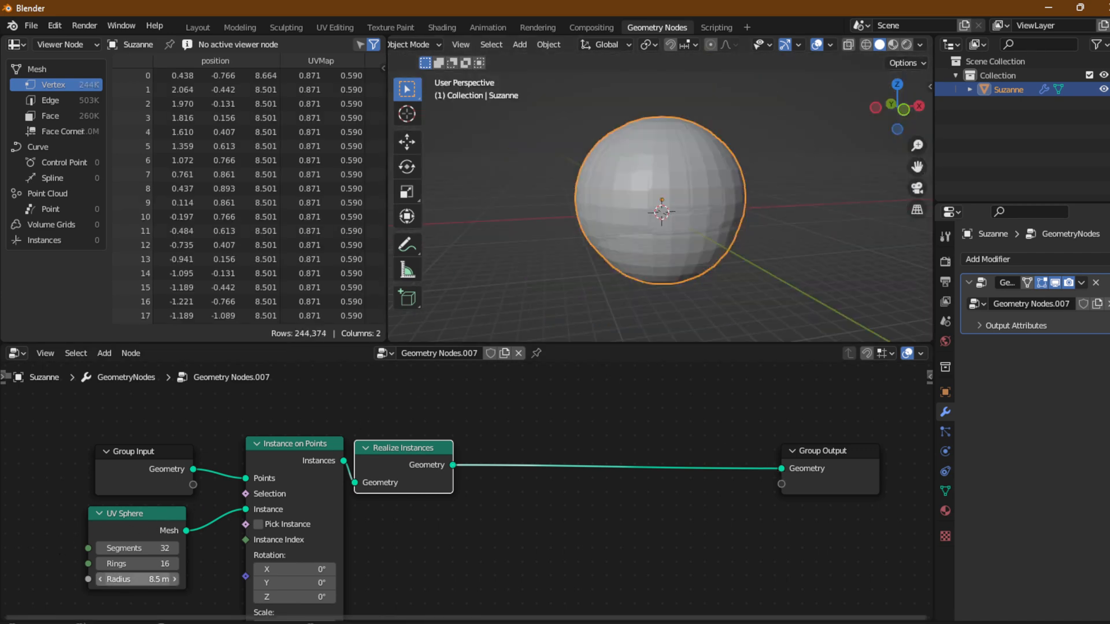
key(Return)
mouse_move(137, 579)
mouse_down()
mouse_move(79, 579)
mouse_move(139, 580)
mouse_up()
scroll(699, 219, up, 6)
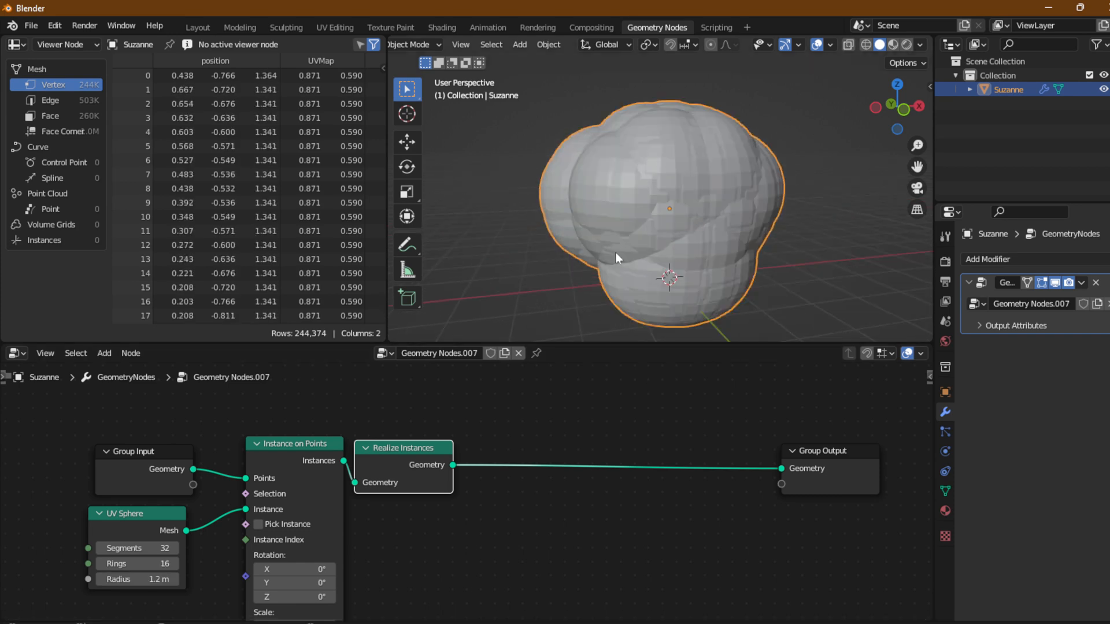
Start adding another node from the Geometry category to the node tree
click(95, 358)
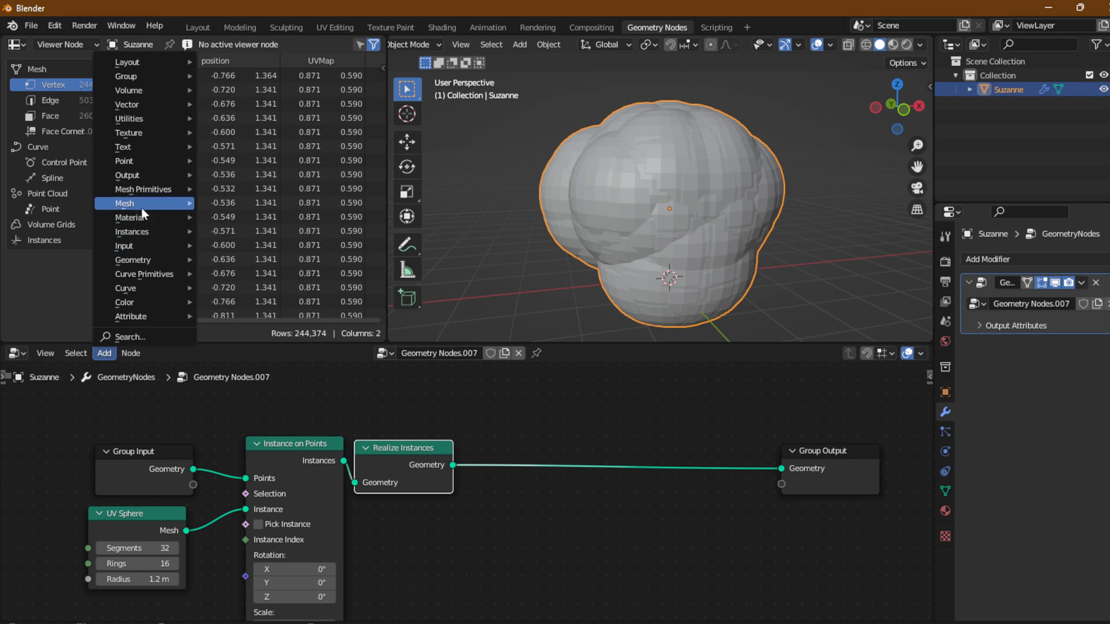
mouse_move(134, 265)
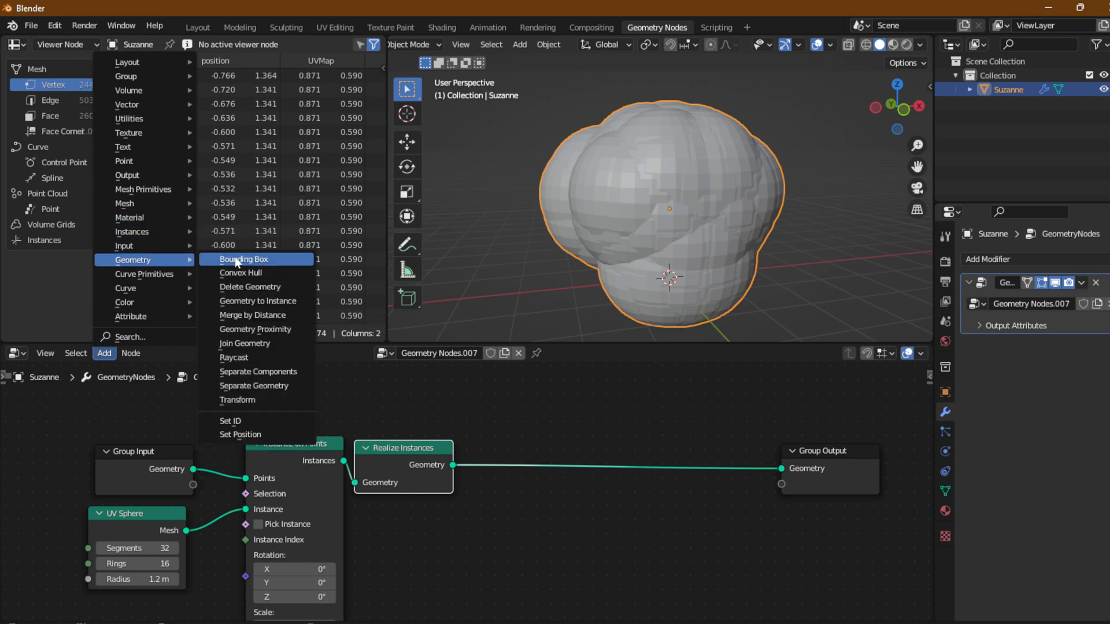